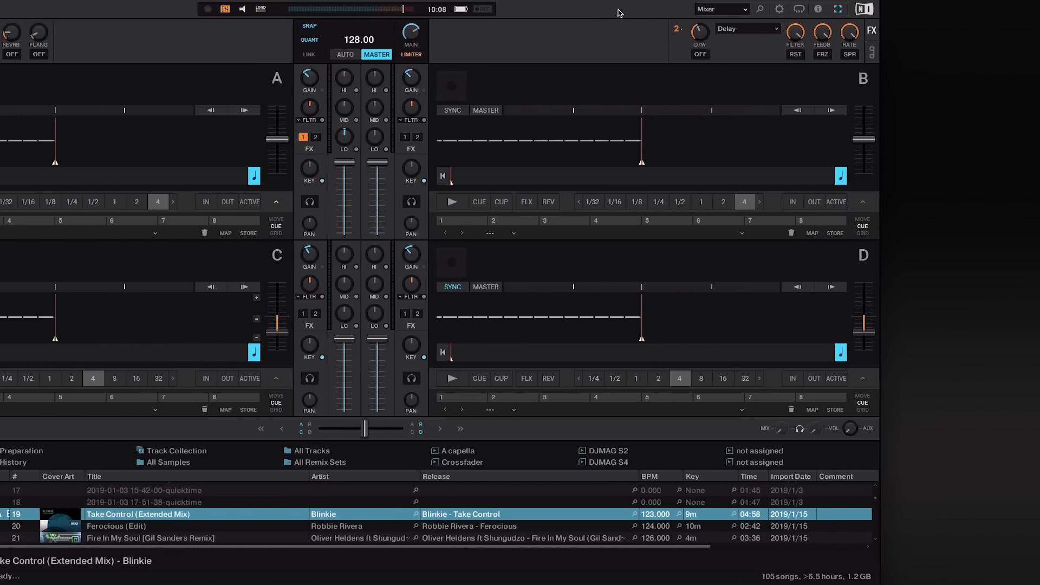
Step: Switch to the Parallel layout and load Take Control (Extended Mix) into deck A and Ferocious (Edit) into deck B
{"action": "left_click", "coordinate": [875, 10]}
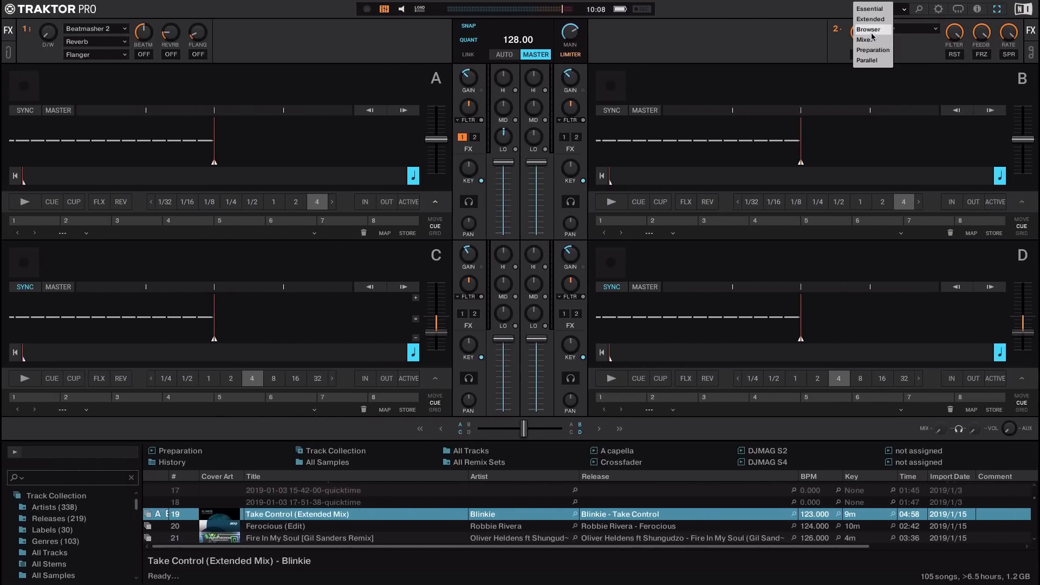
{"action": "left_click", "coordinate": [868, 61]}
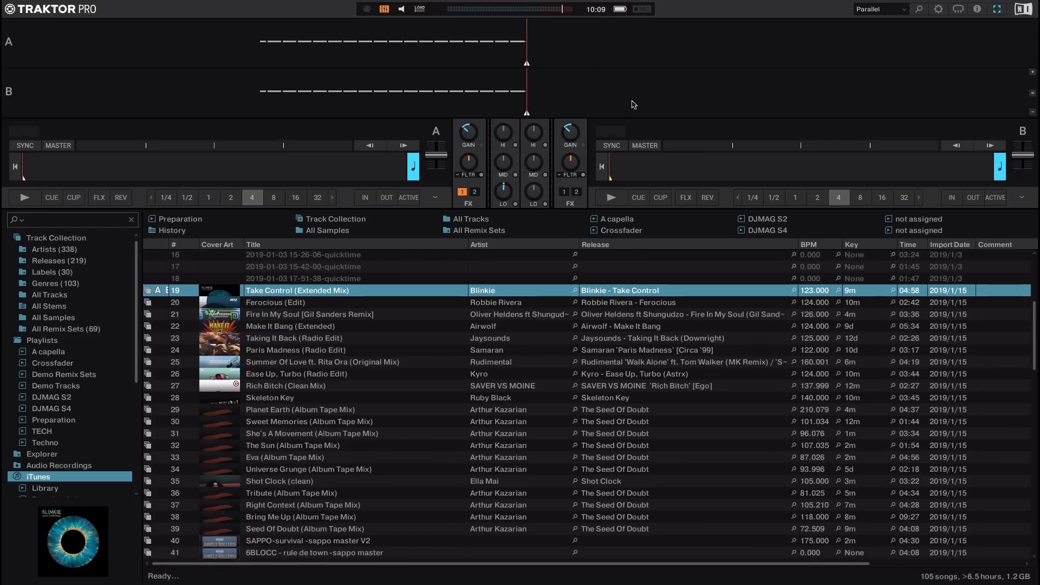
{"action": "left_click_drag", "start_coordinate": [265, 294], "coordinate": [282, 44]}
{"action": "left_click", "coordinate": [287, 301]}
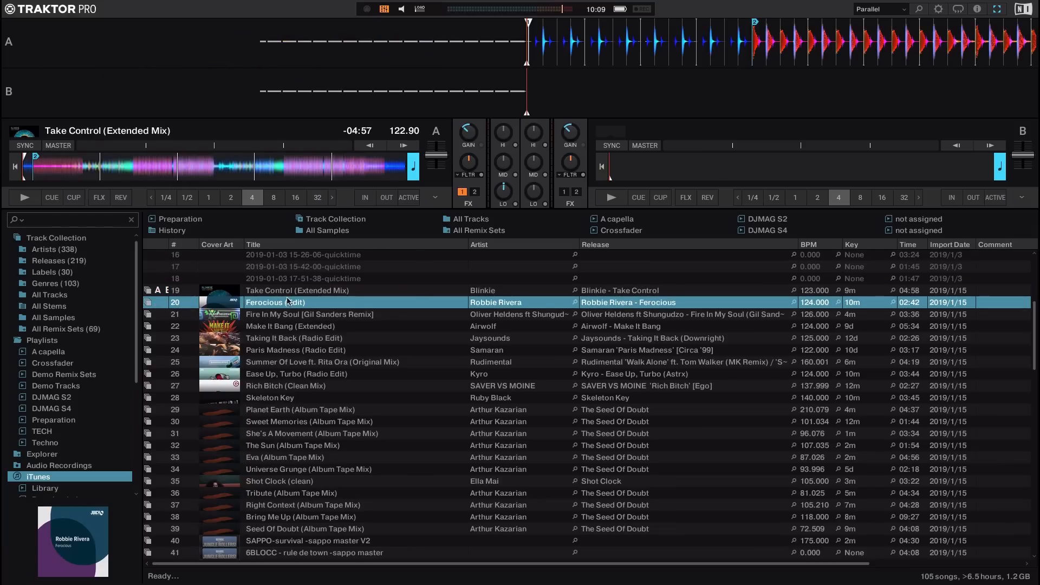
{"action": "left_click_drag", "start_coordinate": [287, 302], "coordinate": [666, 92]}
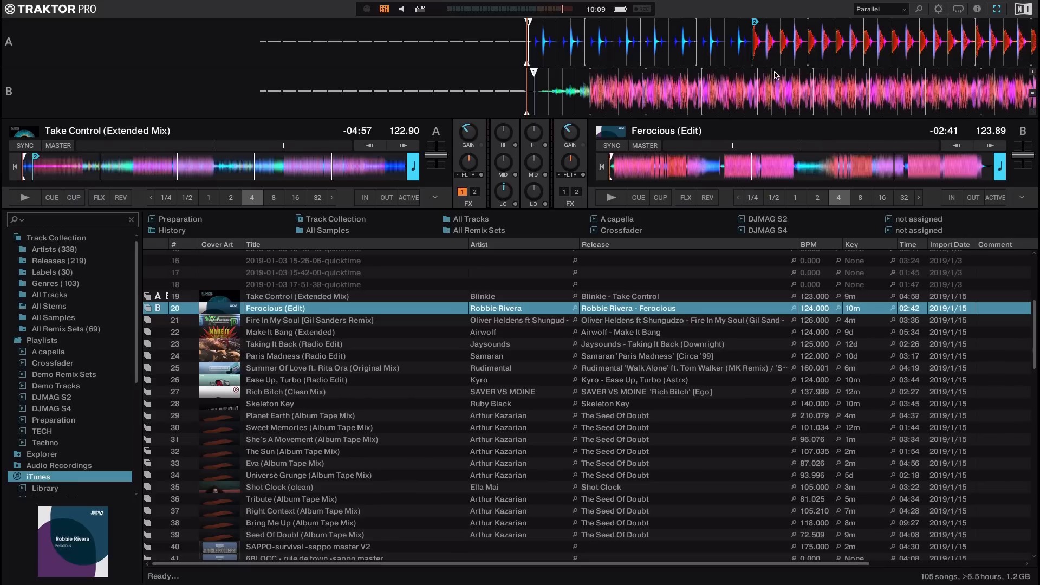
{"action": "left_click", "coordinate": [879, 9]}
{"action": "left_click", "coordinate": [869, 41]}
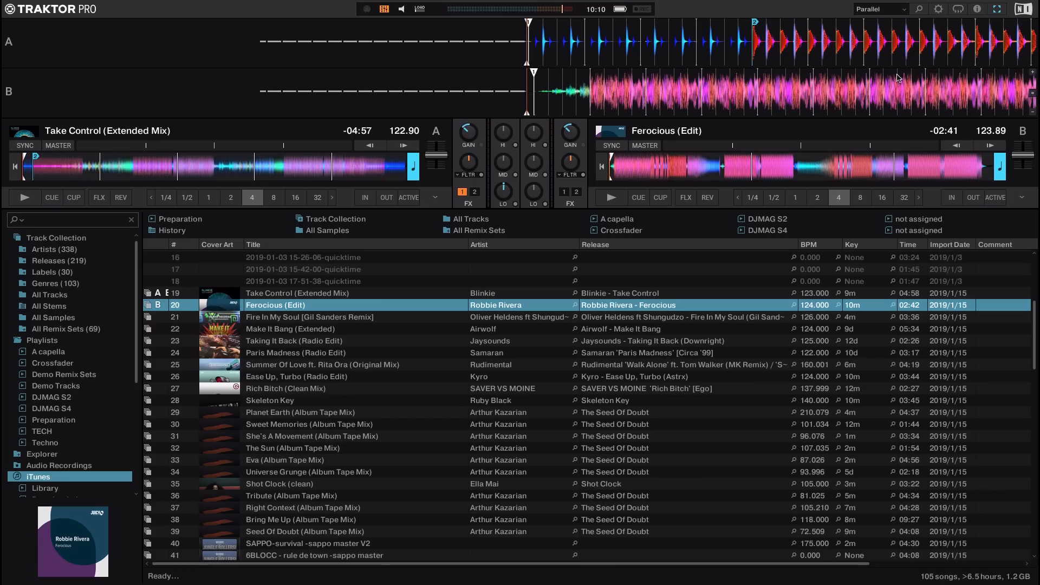
Step: In the Decks Layout preferences, try 1 Deck and 2 Decks, and set the Parallel layout to 4 Decks
{"action": "left_click", "coordinate": [939, 10]}
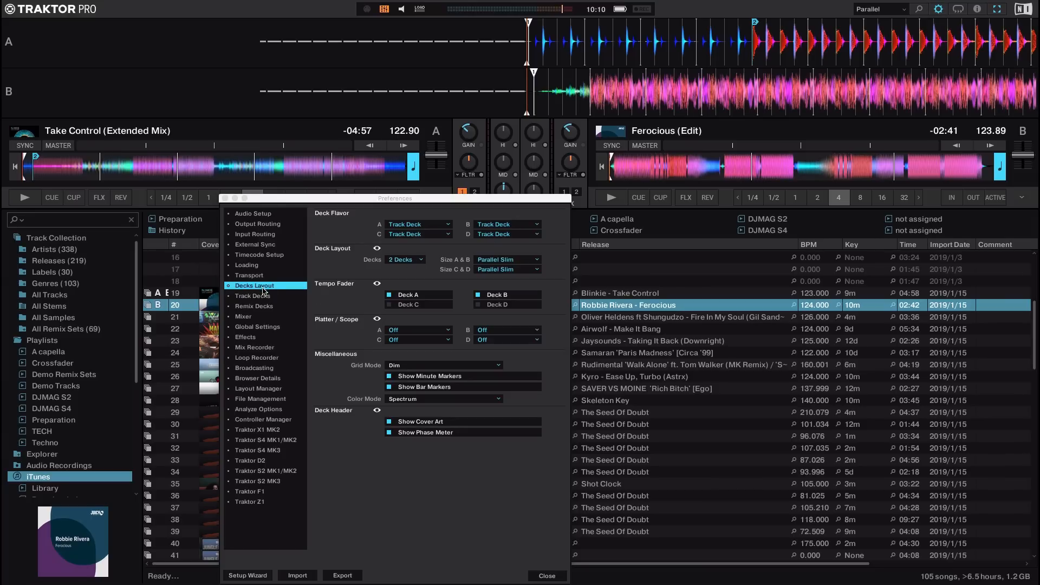
{"action": "left_click", "coordinate": [404, 260]}
{"action": "left_click", "coordinate": [400, 262]}
{"action": "left_click", "coordinate": [401, 260]}
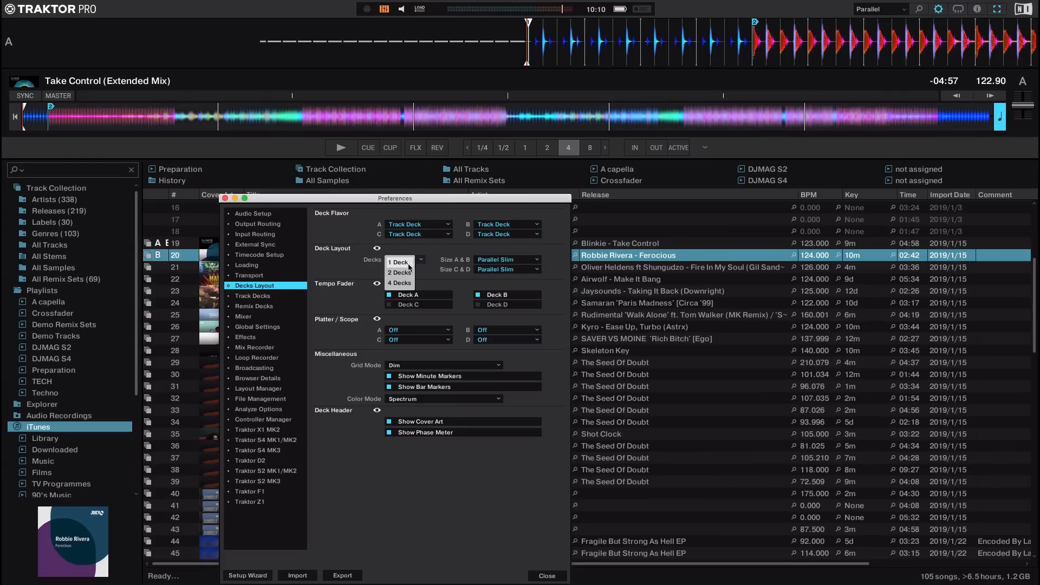
{"action": "left_click", "coordinate": [400, 273]}
{"action": "left_click", "coordinate": [412, 260]}
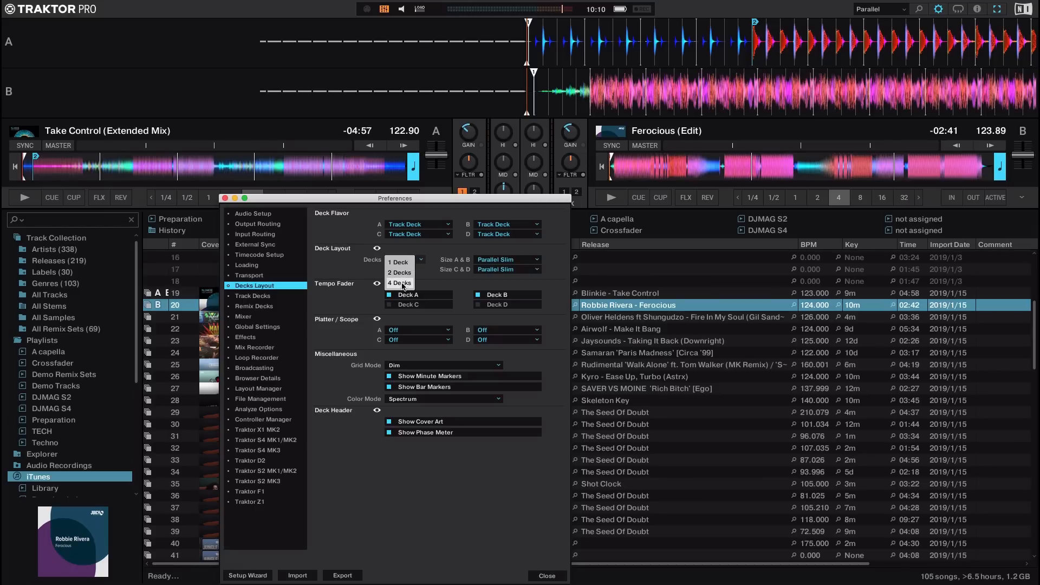
{"action": "left_click", "coordinate": [403, 283]}
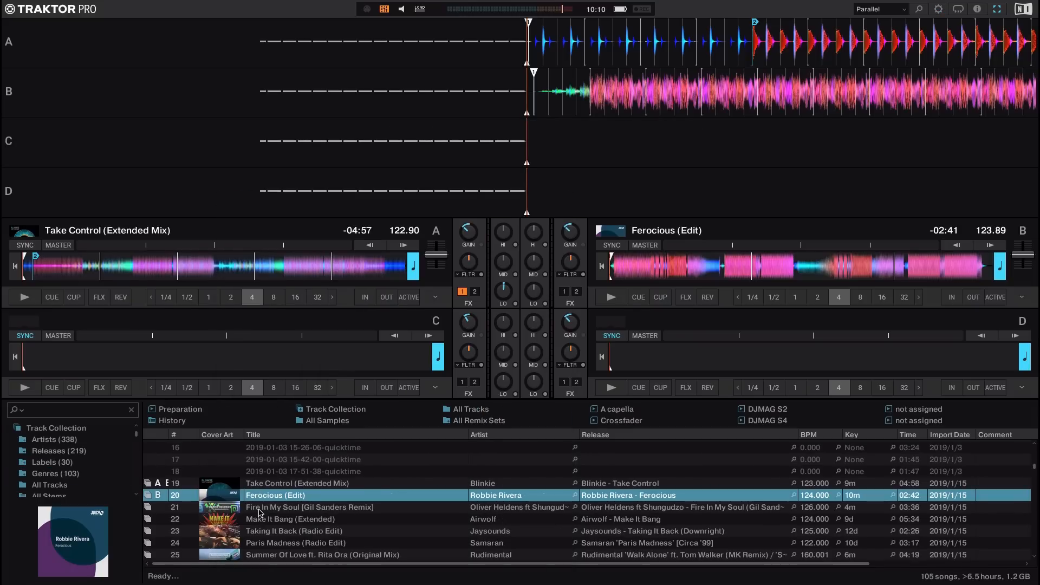
Step: Load Fire In My Soul [Gil Sanders Remix] into deck C and Make It Bang (Extended) into deck D
{"action": "left_click_drag", "start_coordinate": [259, 508], "coordinate": [301, 365]}
{"action": "left_click_drag", "start_coordinate": [281, 519], "coordinate": [708, 358]}
Step: Set the size of decks A and B to Parallel Full and close the preferences
{"action": "left_click", "coordinate": [938, 8]}
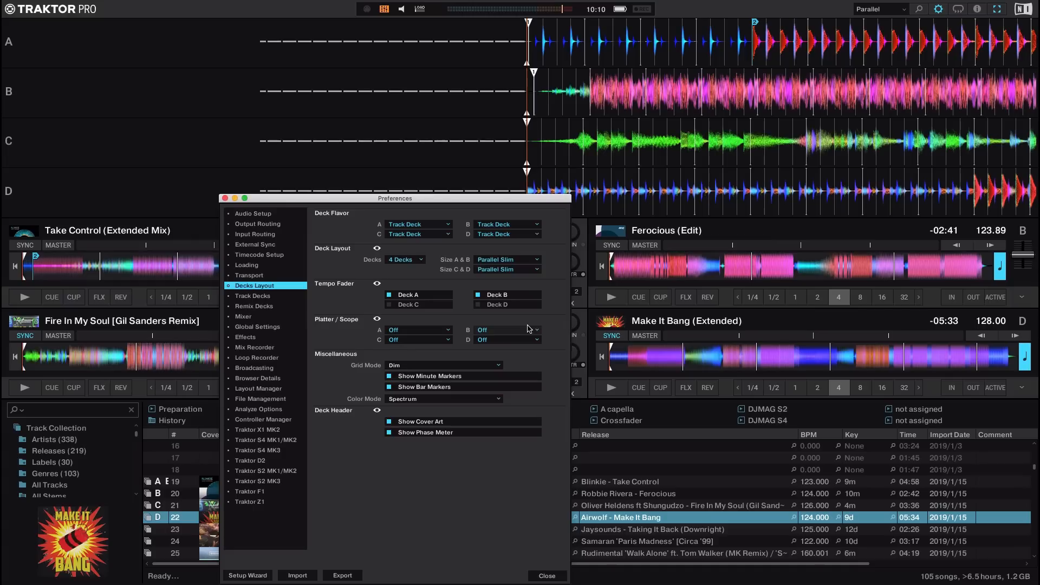
{"action": "left_click", "coordinate": [520, 264]}
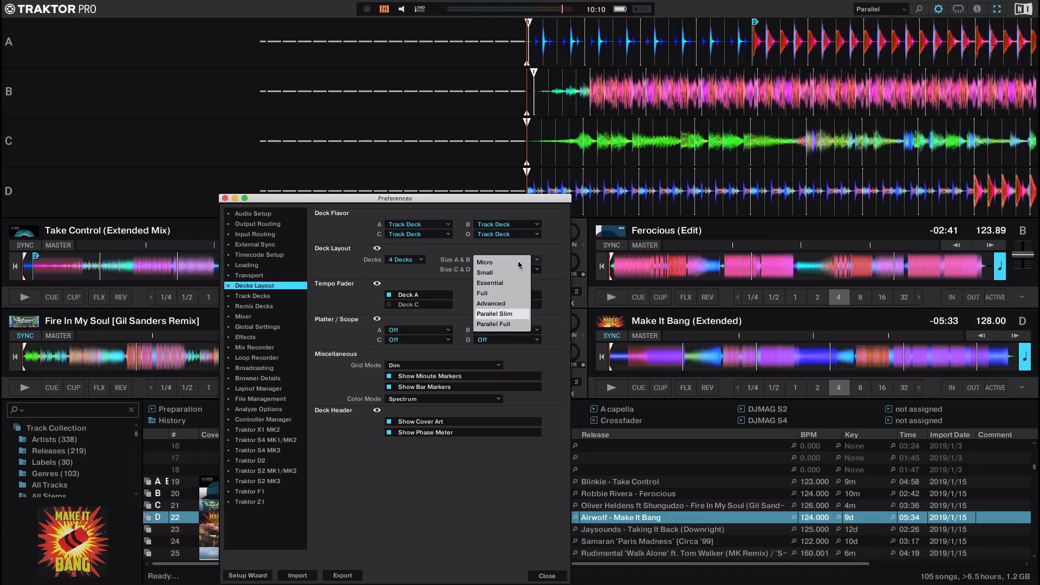
{"action": "left_click", "coordinate": [503, 320]}
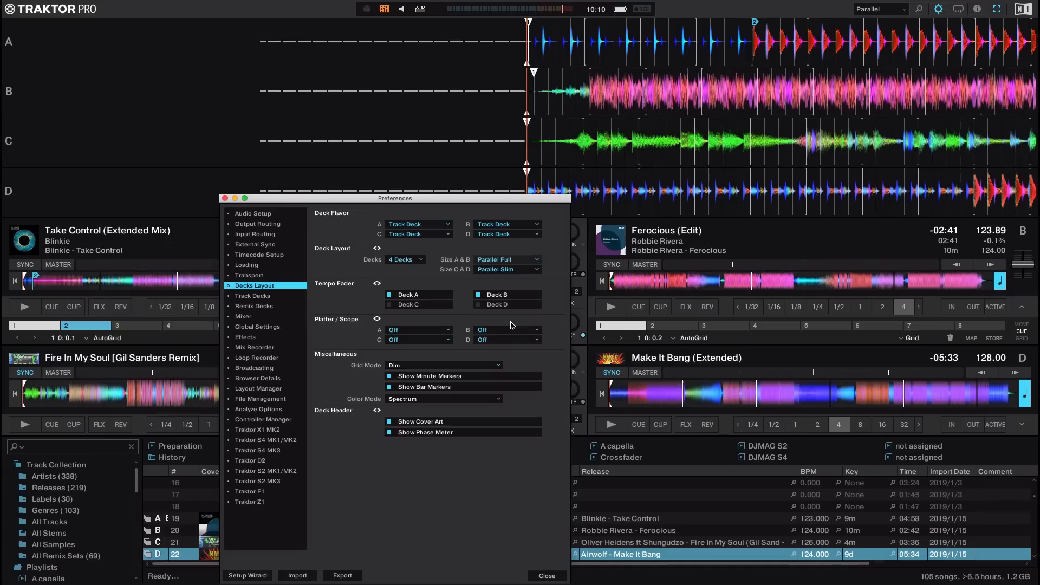
{"action": "left_click", "coordinate": [544, 576]}
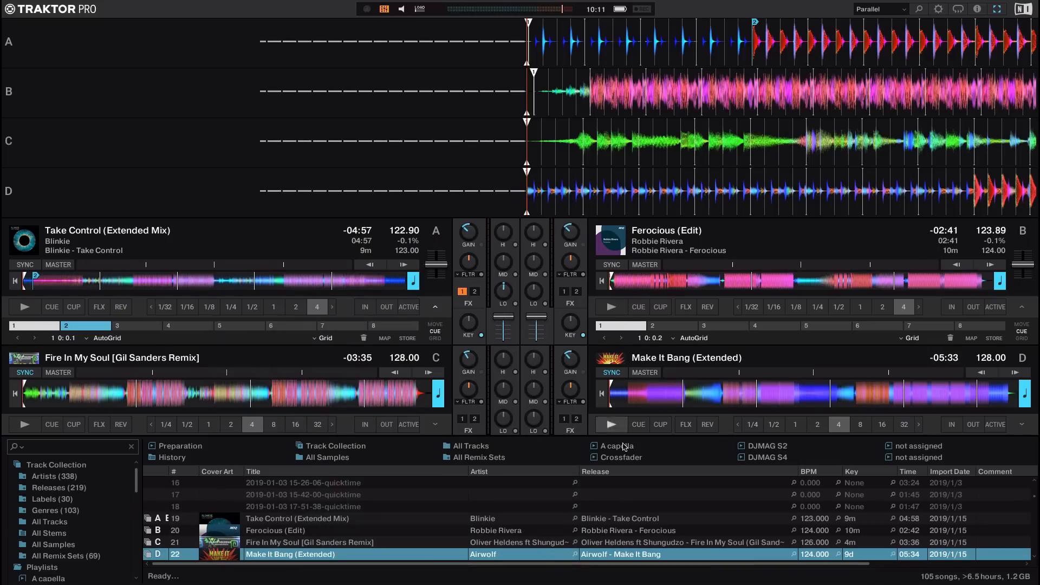
Step: Cycle decks C and D through the available deck sizes from their header, ending on Parallel Full
{"action": "double_click", "coordinate": [652, 355]}
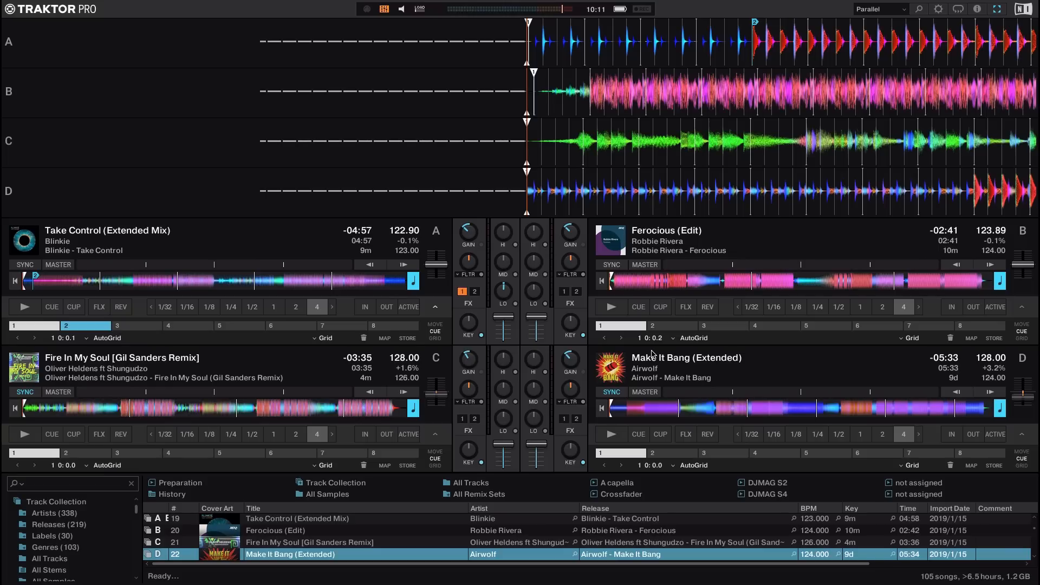
{"action": "double_click", "coordinate": [652, 355]}
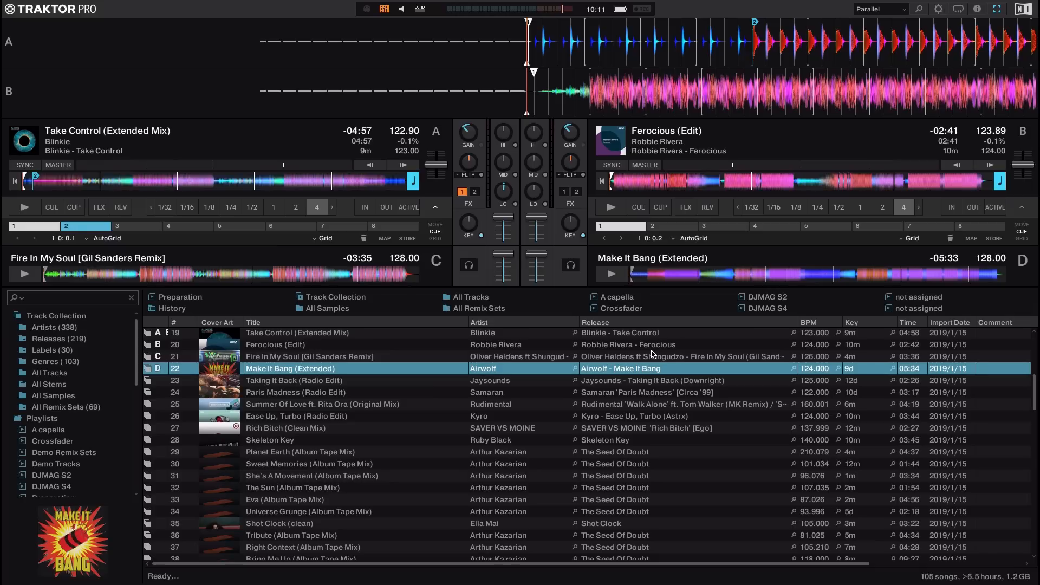
{"action": "double_click", "coordinate": [648, 252]}
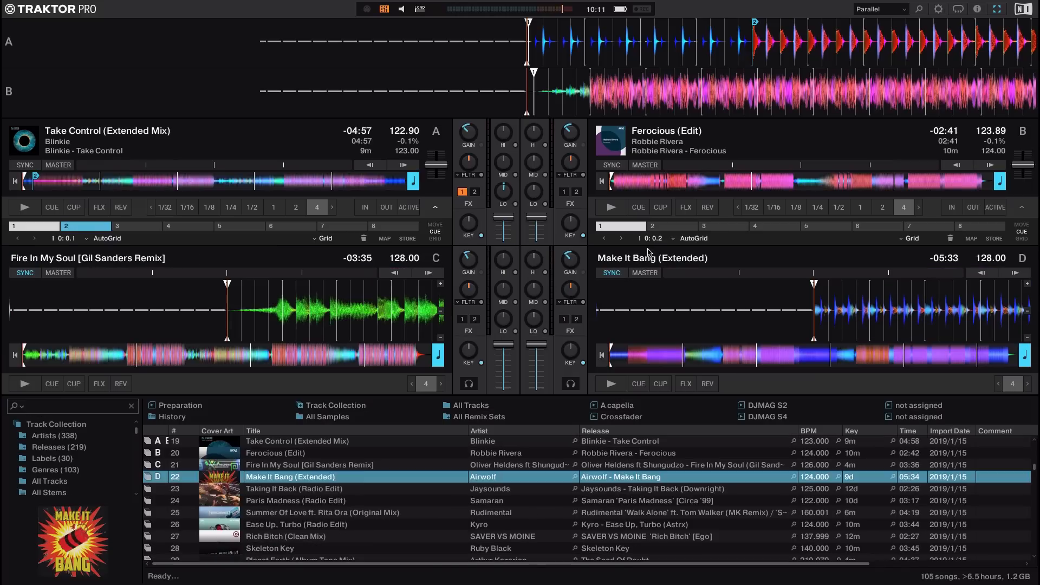
{"action": "double_click", "coordinate": [649, 252]}
{"action": "double_click", "coordinate": [648, 251]}
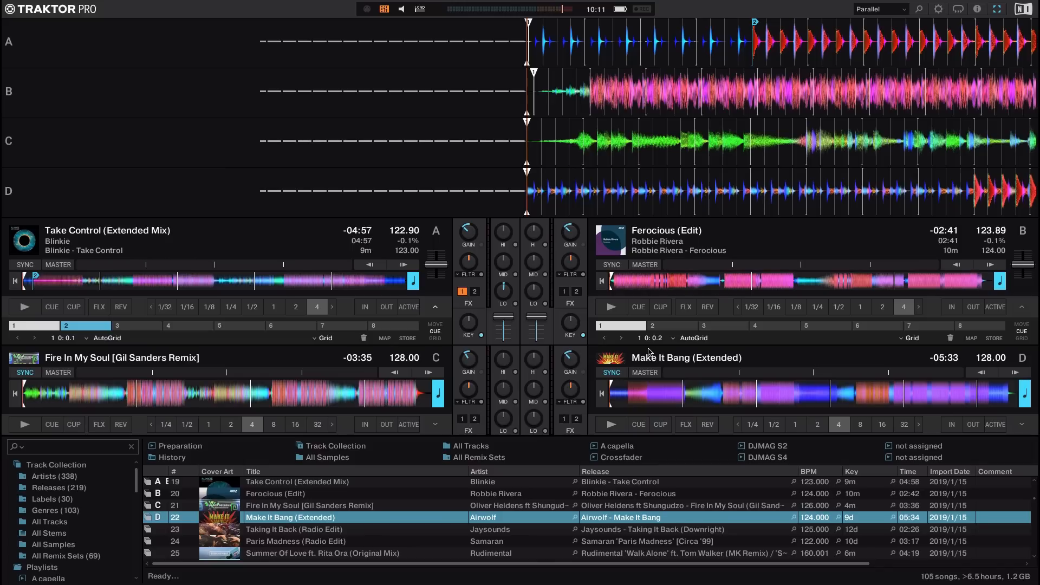
{"action": "double_click", "coordinate": [644, 355]}
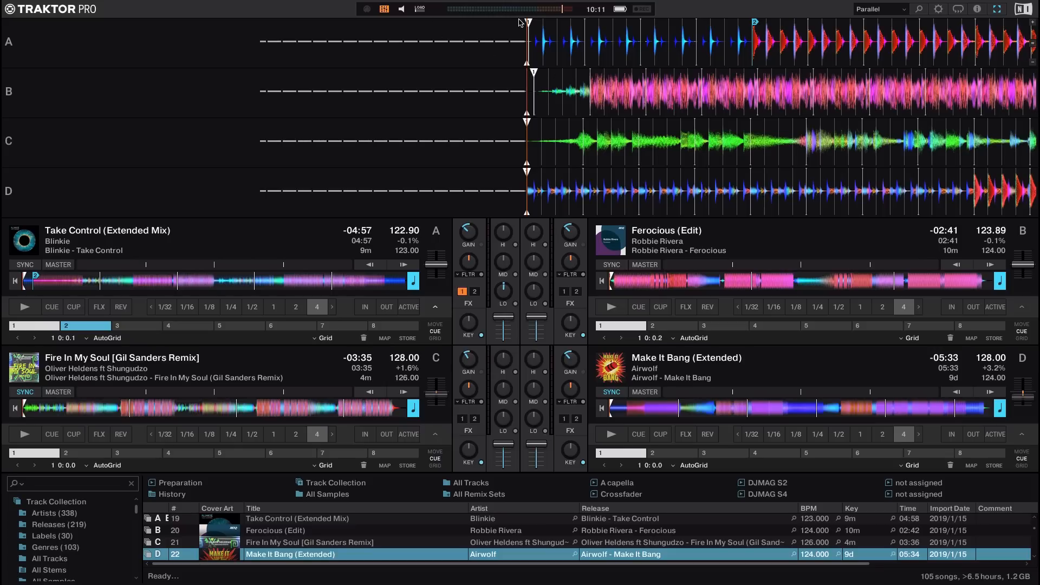
Step: Enable Show Global Section in the Global Settings preferences and close the preferences
{"action": "left_click", "coordinate": [937, 11]}
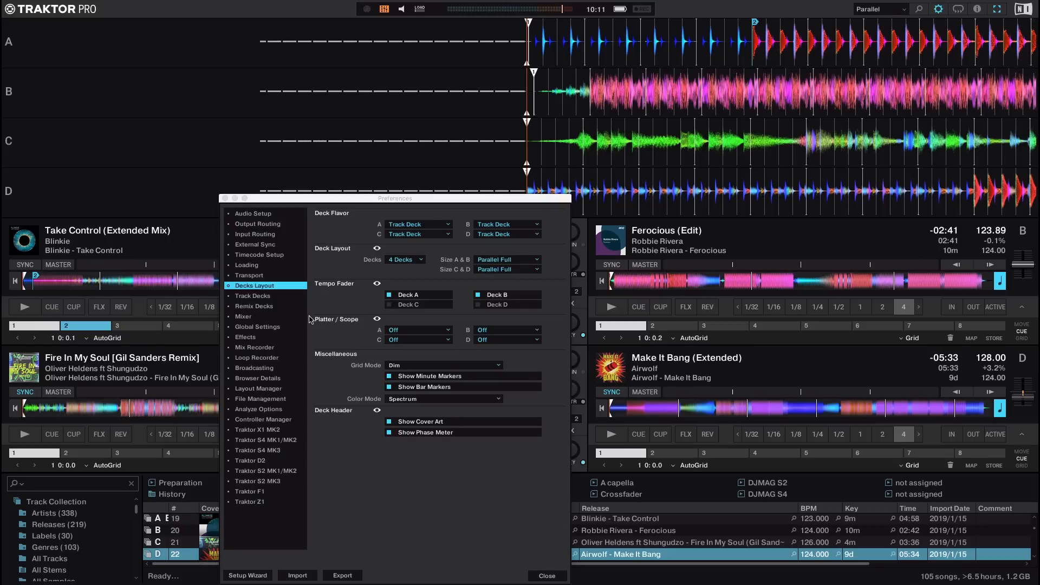
{"action": "left_click", "coordinate": [279, 328]}
{"action": "left_click", "coordinate": [389, 224]}
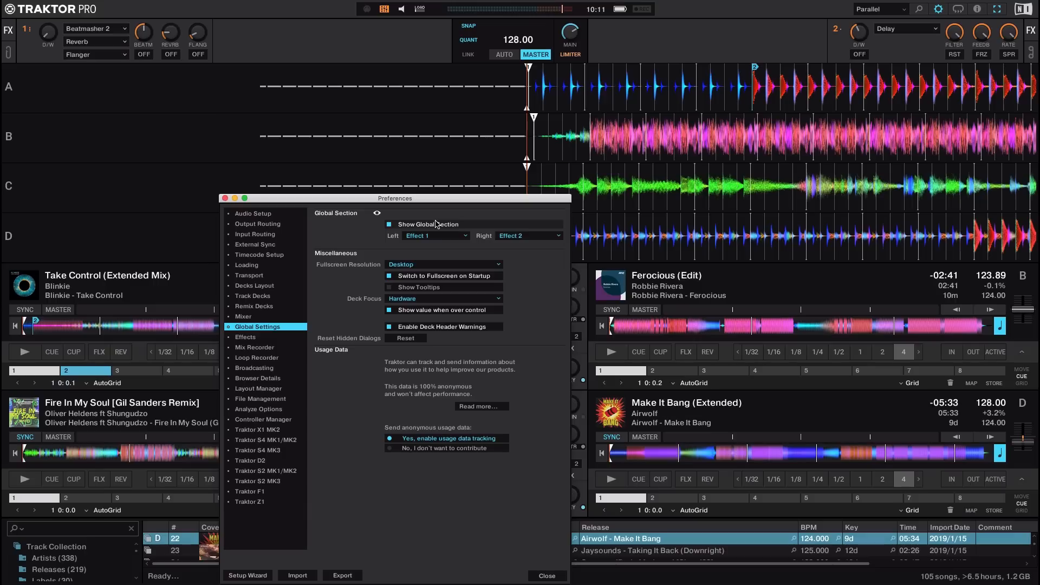
{"action": "left_click", "coordinate": [547, 576]}
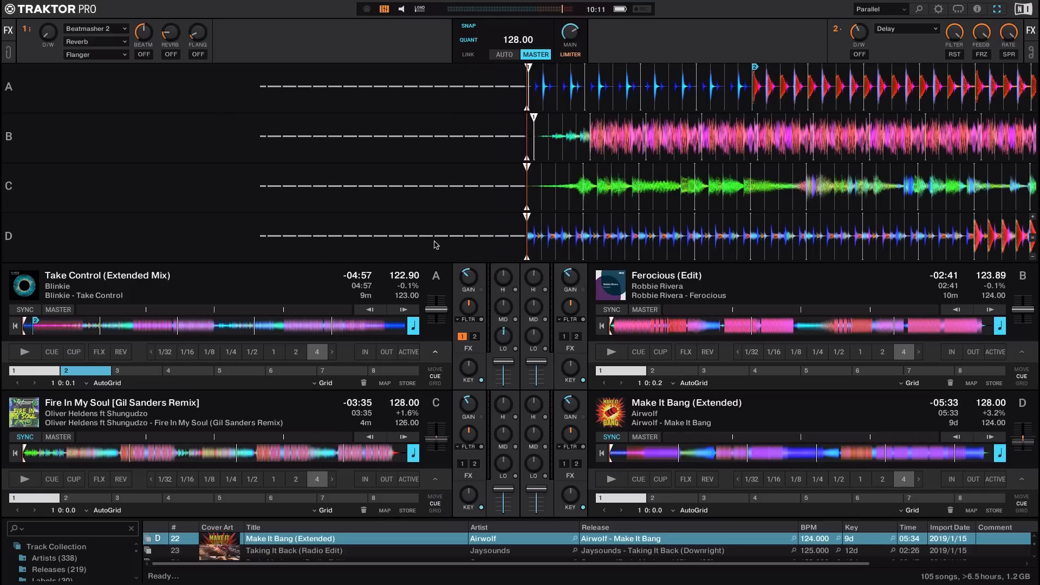
Step: Unload the tracks from all four decks
{"action": "left_click", "coordinate": [436, 276]}
{"action": "left_click", "coordinate": [444, 306]}
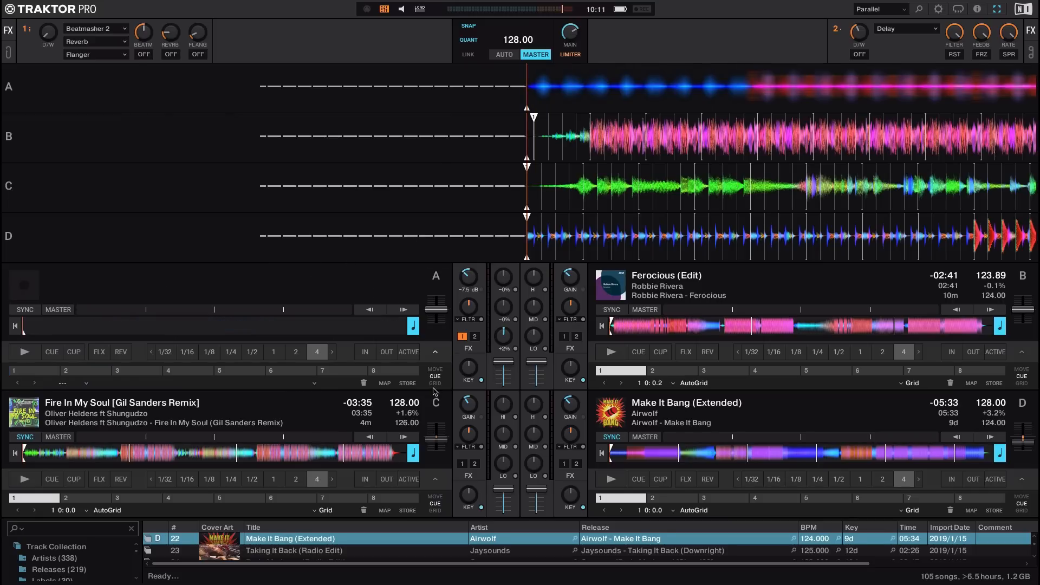
{"action": "left_click", "coordinate": [436, 403]}
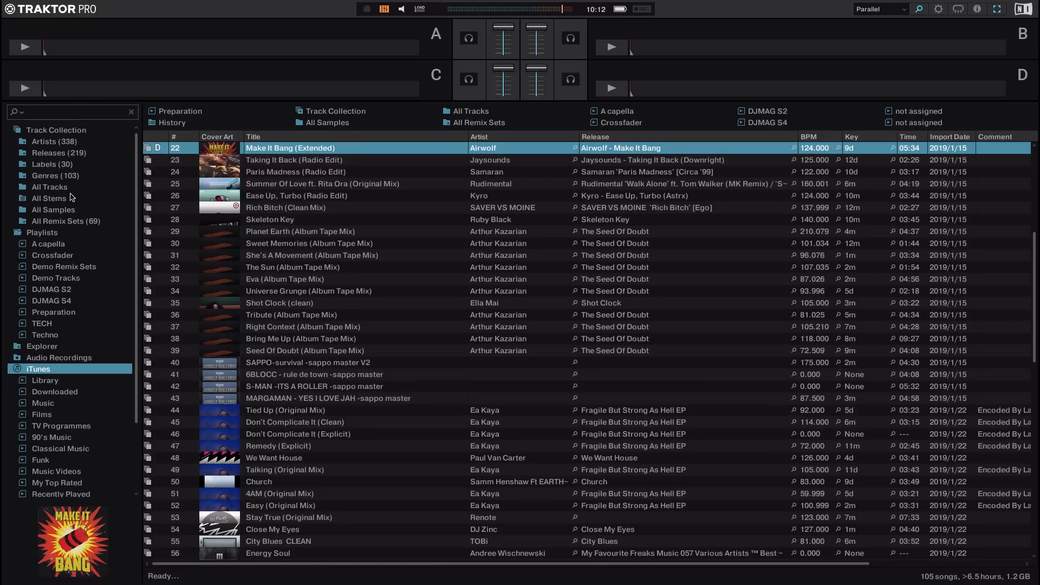
Step: From All Stems, load Amplified Space, Jae's Groove, Talisman and Wall Of Wonder into decks A to D, and restore the deck view
{"action": "left_click", "coordinate": [61, 201]}
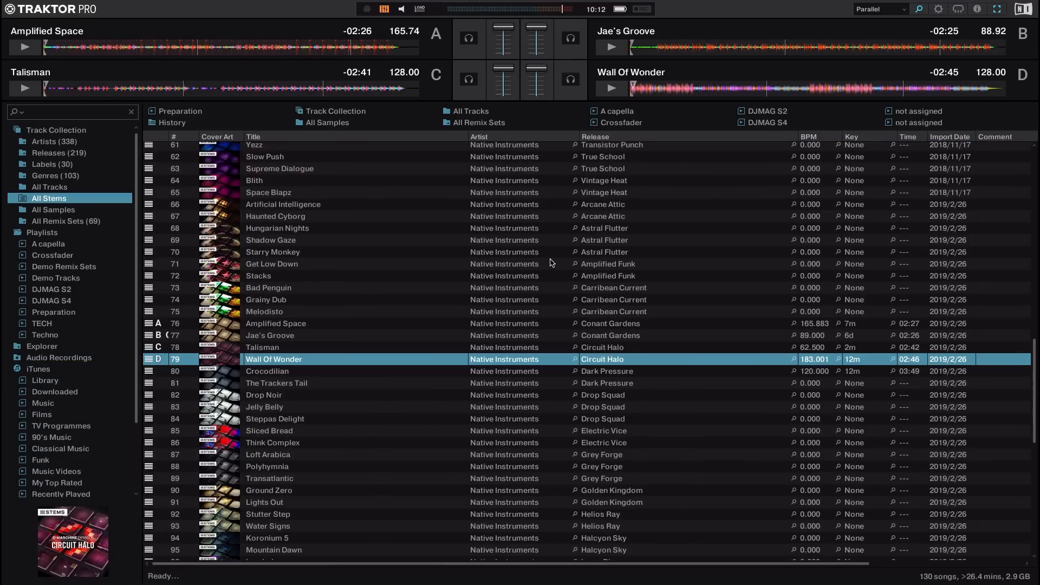
{"action": "key", "text": "space"}
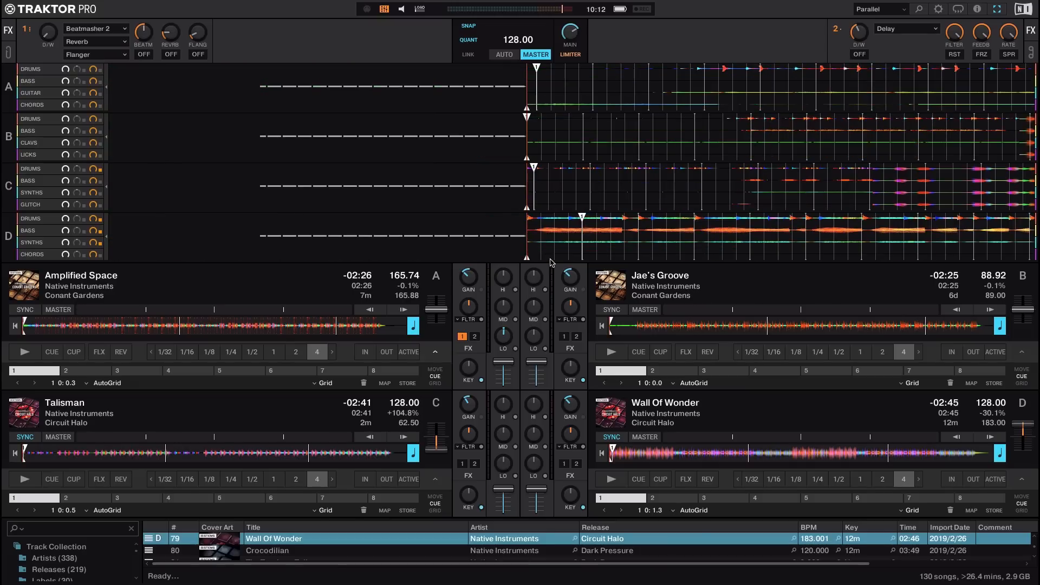
Step: Scrub the stem waveforms forward to about 2:18 remaining on decks A and B, 2:26 on deck C and 2:39 on deck D
{"action": "left_click_drag", "start_coordinate": [758, 135], "coordinate": [613, 116]}
{"action": "left_click_drag", "start_coordinate": [901, 96], "coordinate": [598, 114]}
{"action": "left_click_drag", "start_coordinate": [596, 196], "coordinate": [220, 199]}
{"action": "left_click_drag", "start_coordinate": [797, 228], "coordinate": [643, 224]}
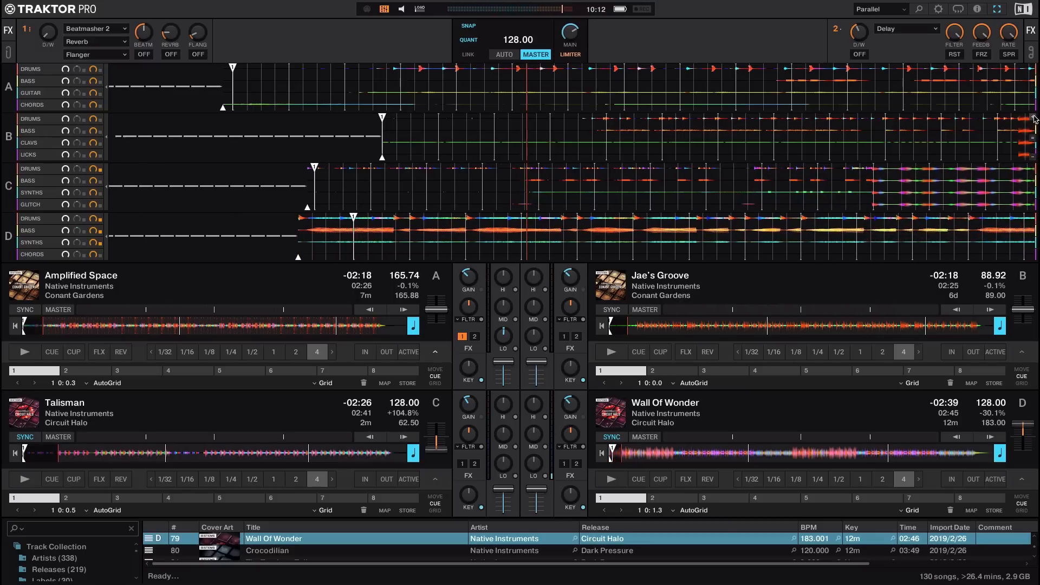
Step: Examine the stacked stem waveforms of the four decks at different zoom levels
{"action": "left_click", "coordinate": [1034, 118]}
{"action": "left_click", "coordinate": [1034, 118]}
{"action": "left_click", "coordinate": [1035, 157]}
{"action": "left_click", "coordinate": [1034, 157]}
{"action": "left_click", "coordinate": [1035, 157]}
{"action": "left_click", "coordinate": [1035, 157]}
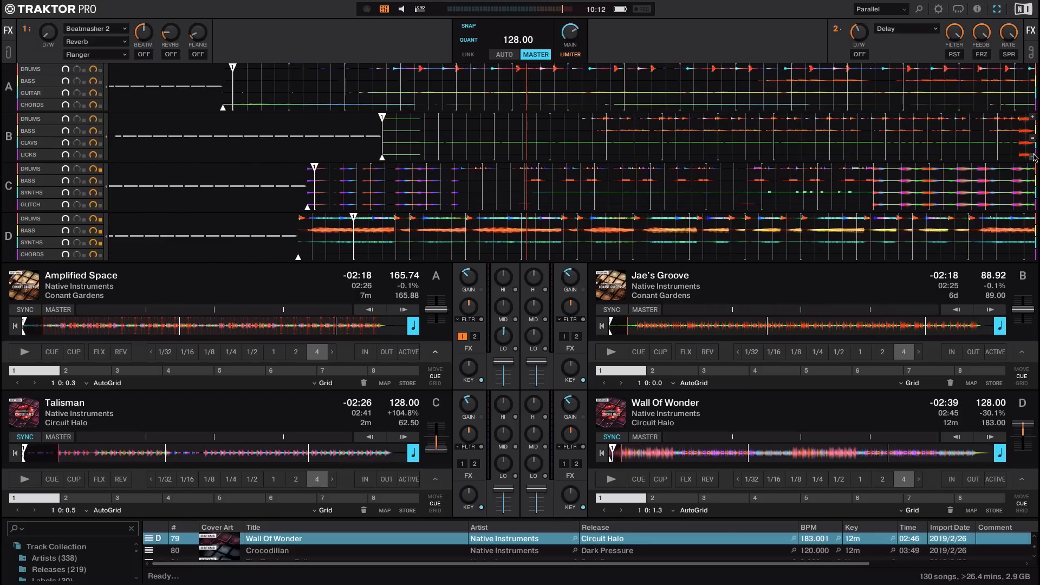
{"action": "left_click", "coordinate": [1034, 217]}
{"action": "left_click", "coordinate": [1034, 218]}
{"action": "left_click", "coordinate": [1035, 217]}
{"action": "left_click", "coordinate": [1034, 218]}
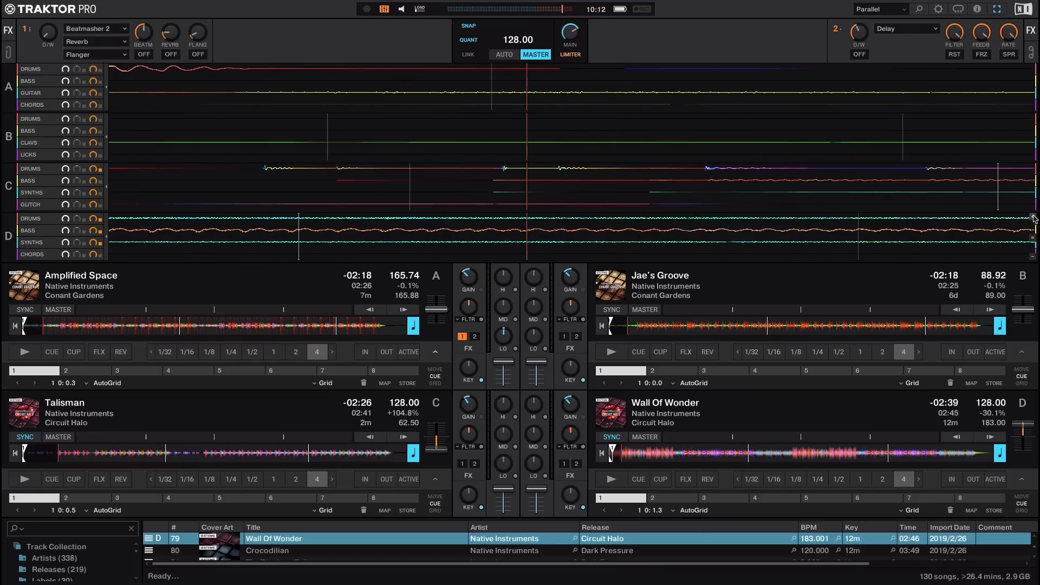
{"action": "left_click", "coordinate": [1032, 258]}
{"action": "left_click", "coordinate": [1033, 258]}
{"action": "left_click", "coordinate": [1032, 257]}
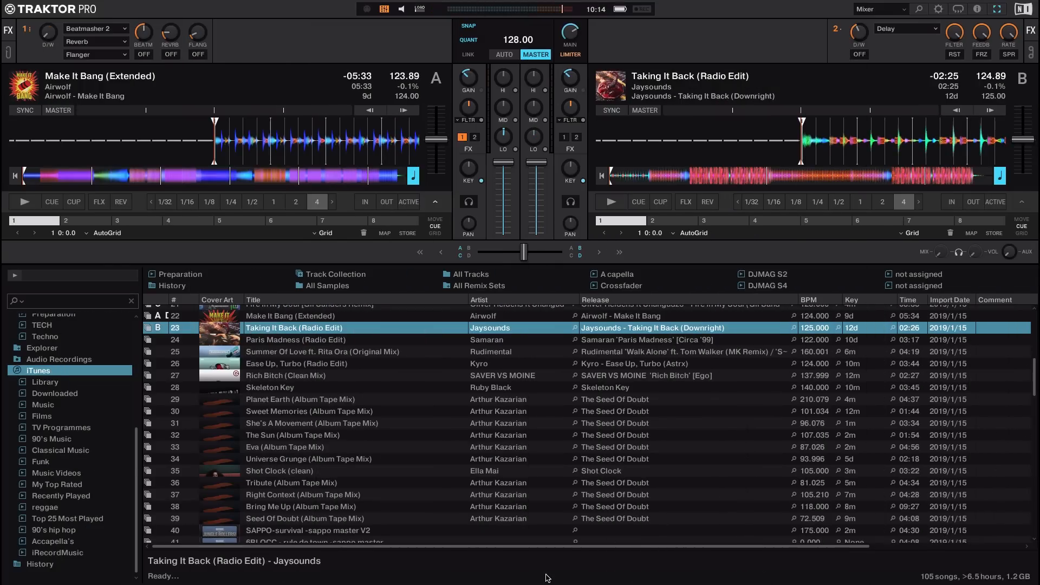
Step: Switch from the Mixer layout to the Preparation layout
{"action": "left_click", "coordinate": [805, 287]}
{"action": "left_click", "coordinate": [883, 9]}
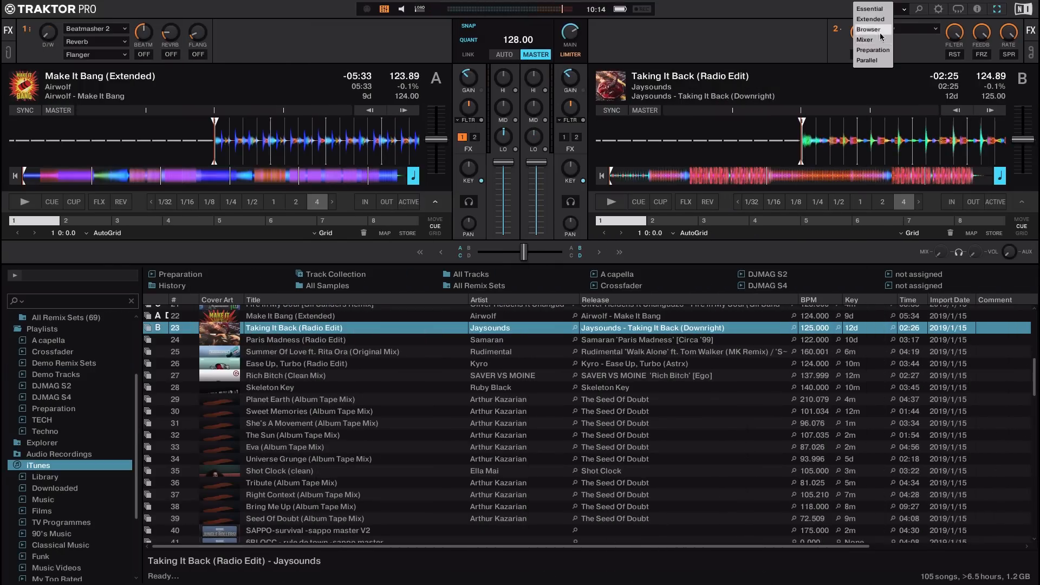
{"action": "left_click", "coordinate": [876, 52]}
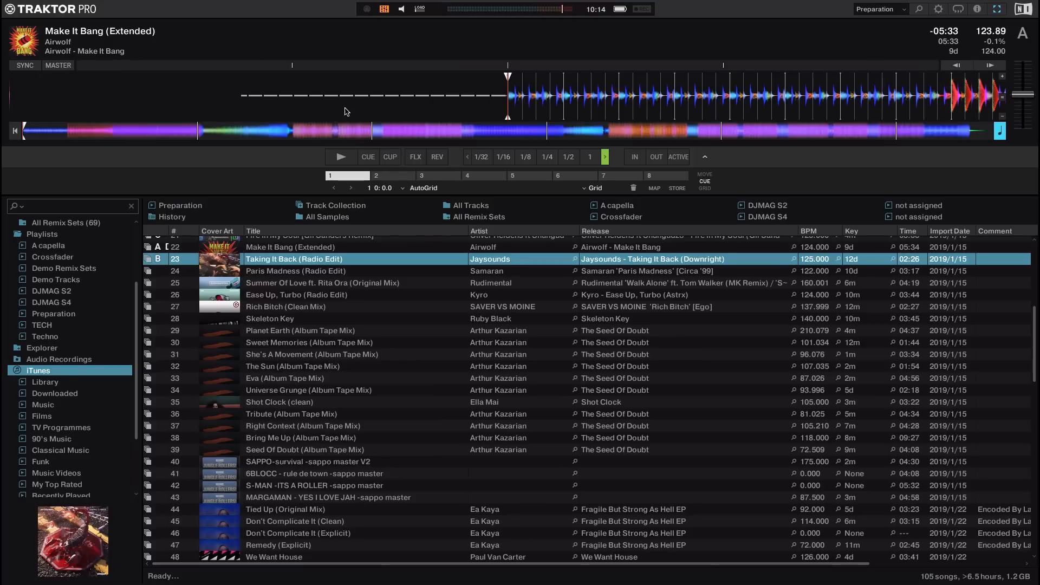
Step: Jump within Make It Bang (Extended) on deck A to about 2:48 remaining and back to about 4:37 remaining
{"action": "left_click", "coordinate": [506, 132]}
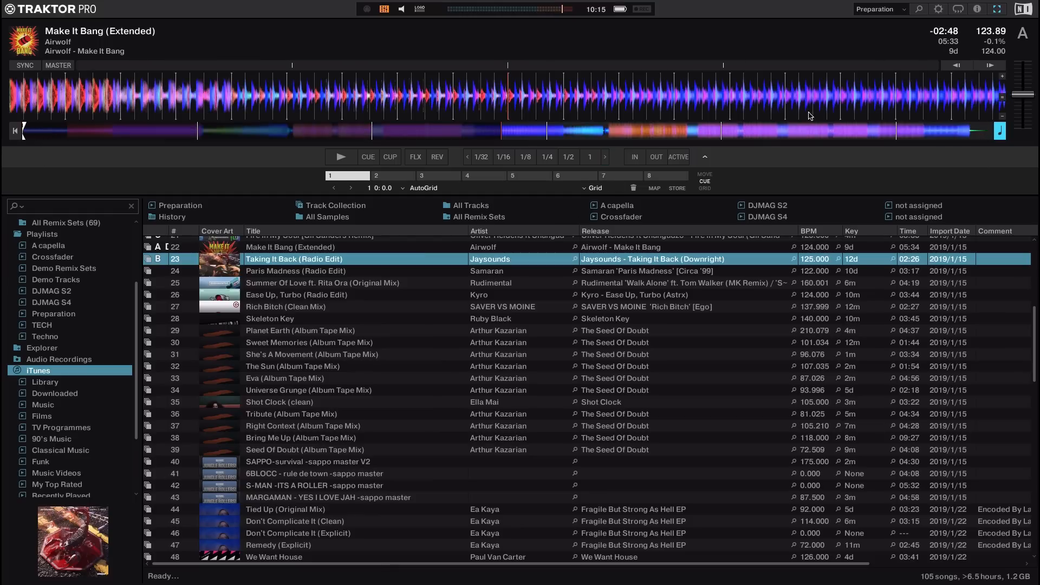
{"action": "left_click", "coordinate": [190, 135]}
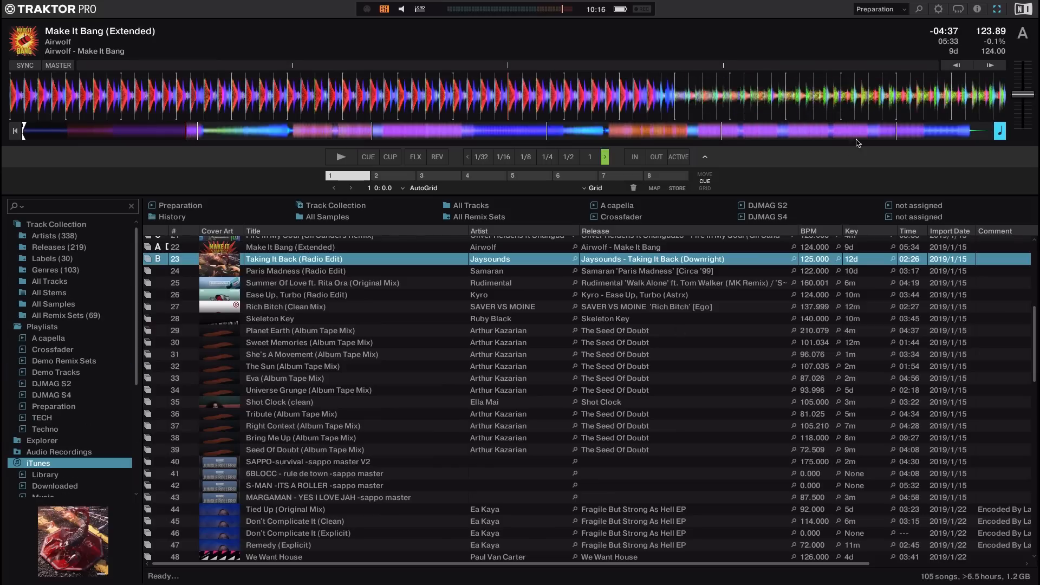
Step: Set the Preparation layout to 2 Decks in the Decks Layout preferences
{"action": "left_click", "coordinate": [940, 9]}
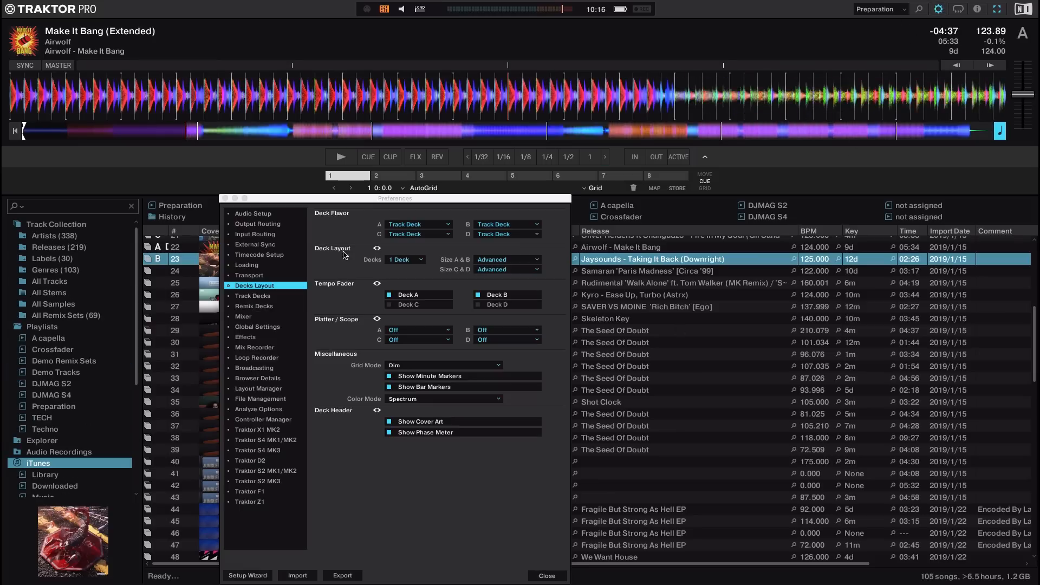
{"action": "left_click", "coordinate": [409, 260]}
{"action": "left_click", "coordinate": [393, 278]}
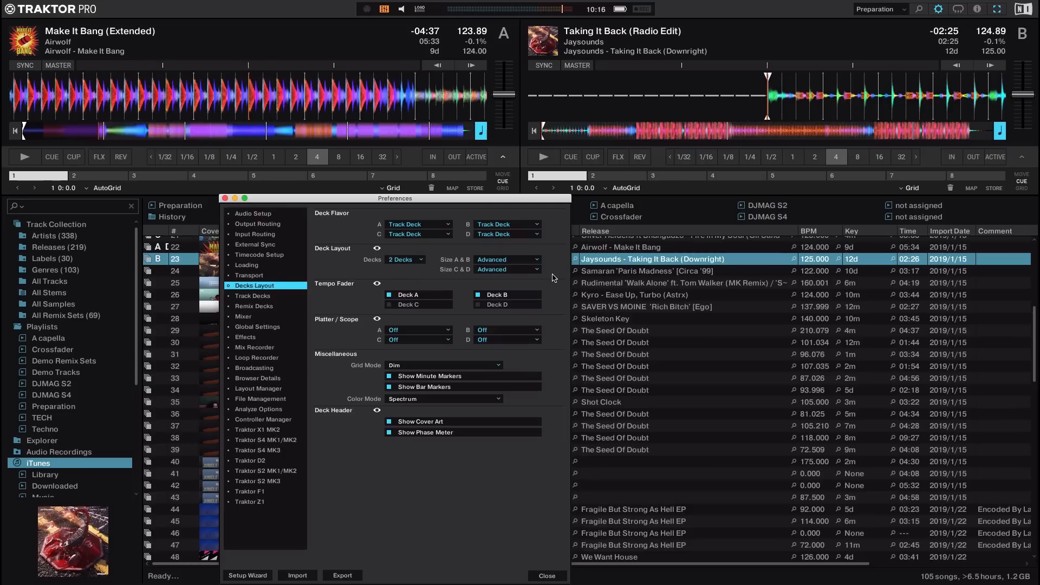
{"action": "left_click", "coordinate": [902, 11]}
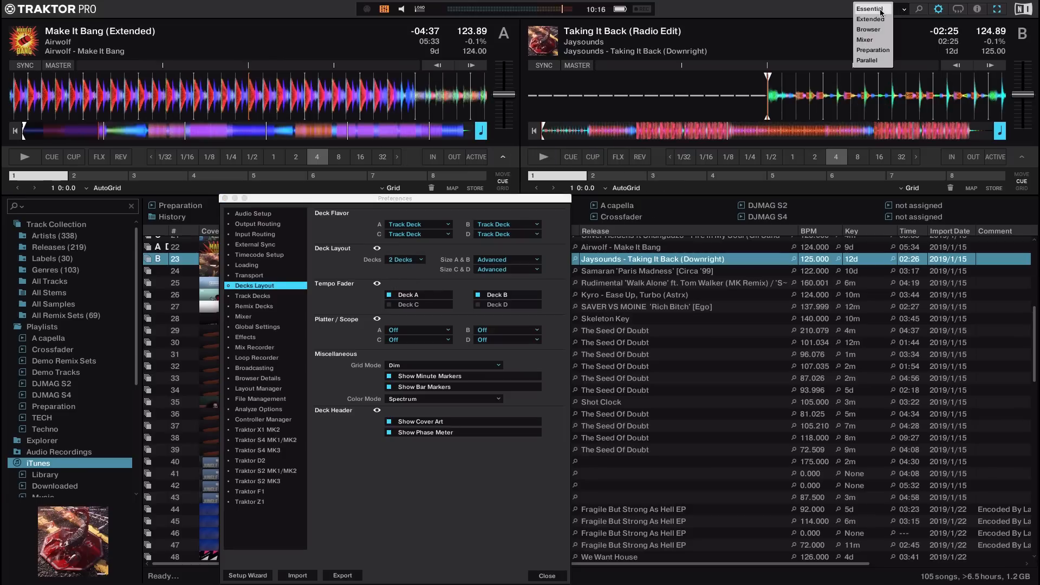
{"action": "left_click", "coordinate": [872, 50]}
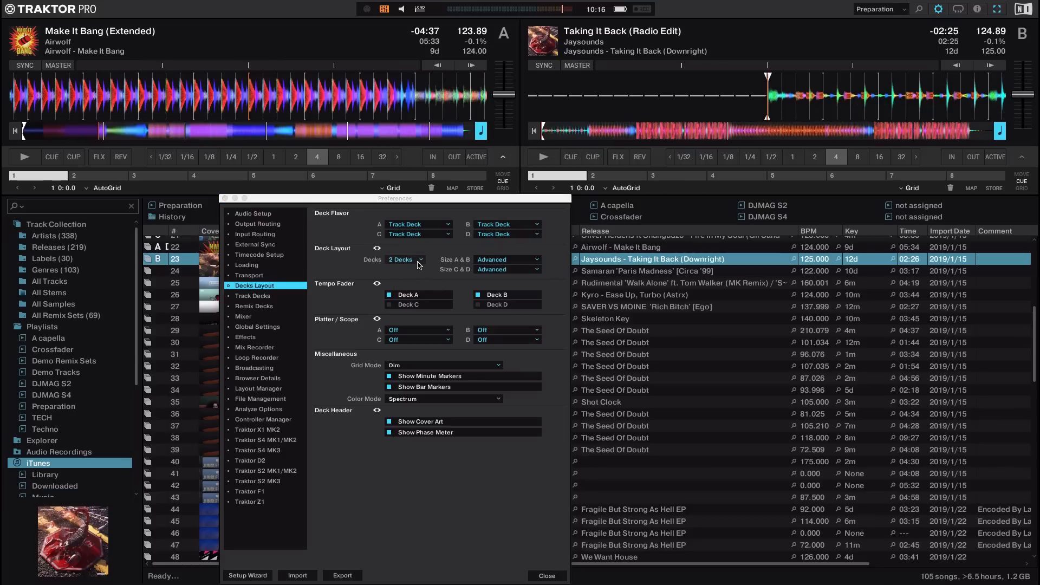
{"action": "left_click", "coordinate": [420, 265]}
{"action": "left_click", "coordinate": [406, 261]}
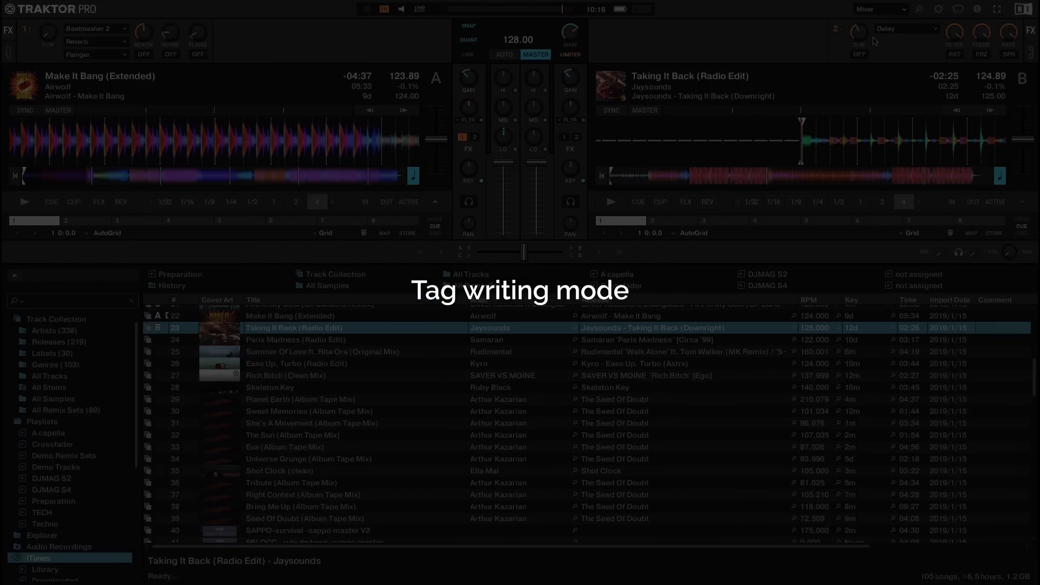
Step: Open the File Management page of the preferences
{"action": "left_click", "coordinate": [938, 9]}
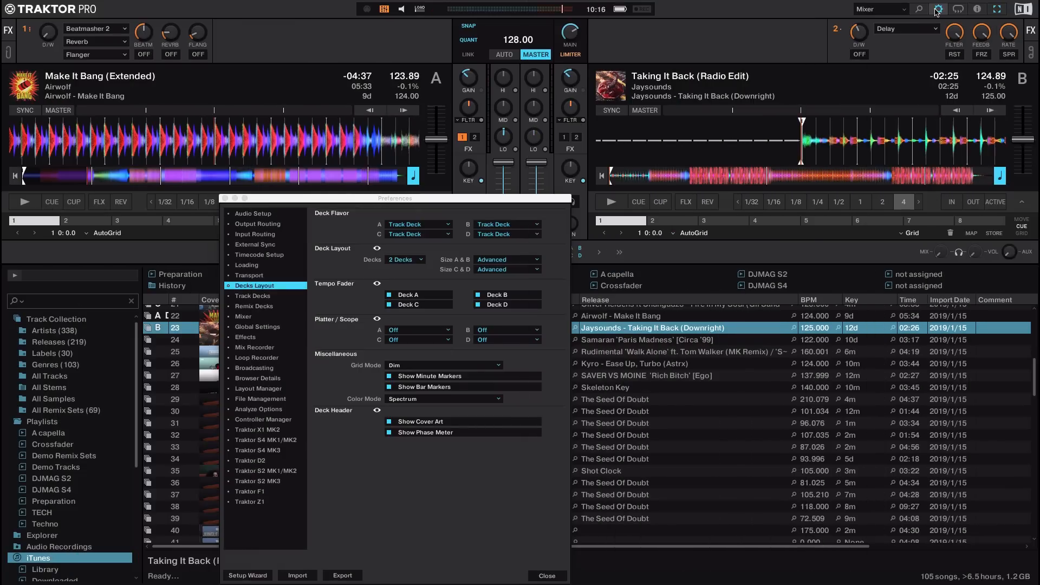
{"action": "left_click", "coordinate": [254, 400]}
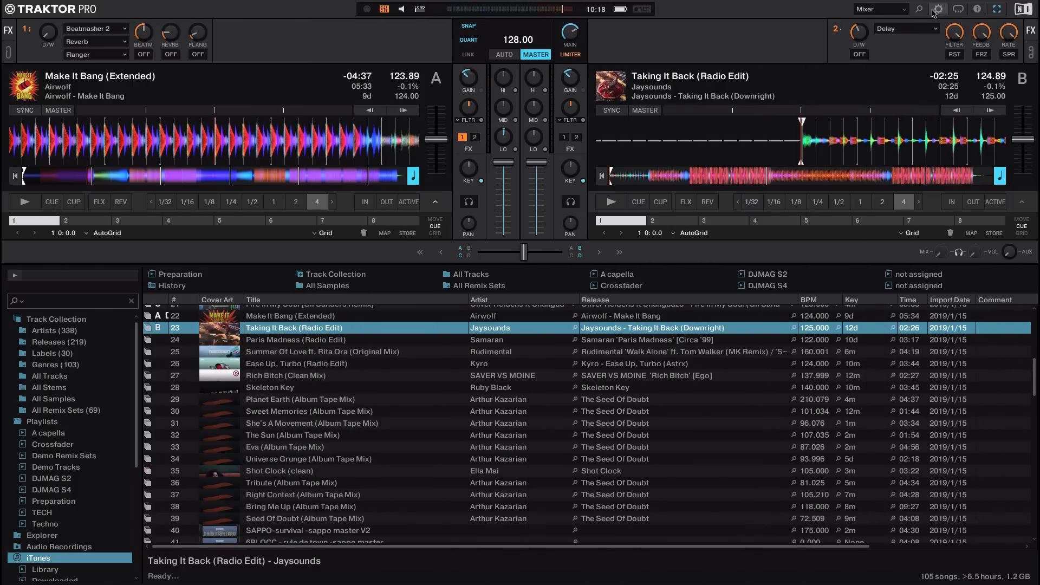
Step: Enable Show Tooltips in the Global Settings preferences and look at the Audio Setup and Remix Decks pages with tooltips on
{"action": "left_click", "coordinate": [939, 10]}
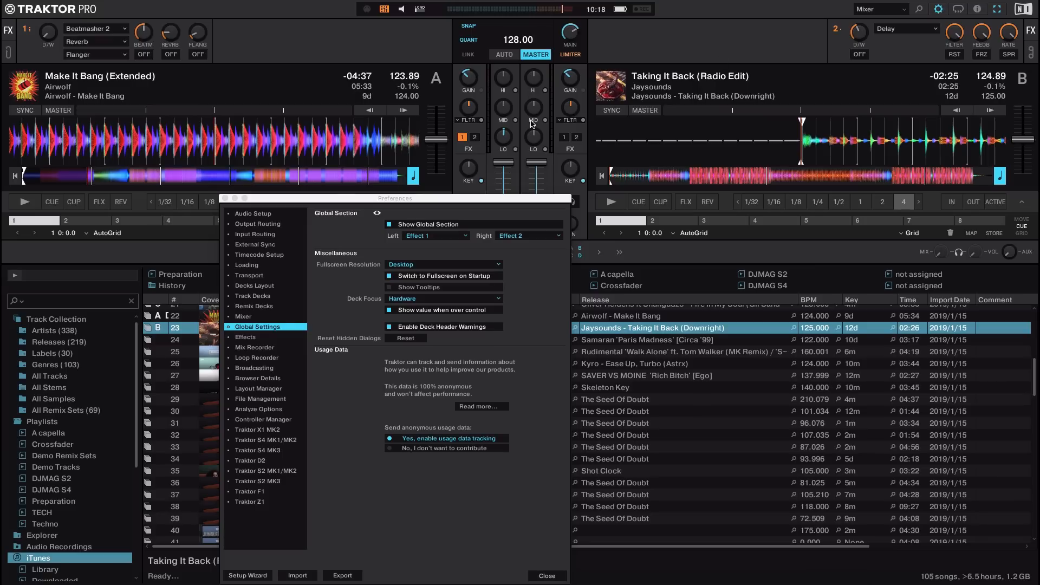
{"action": "left_click", "coordinate": [389, 289]}
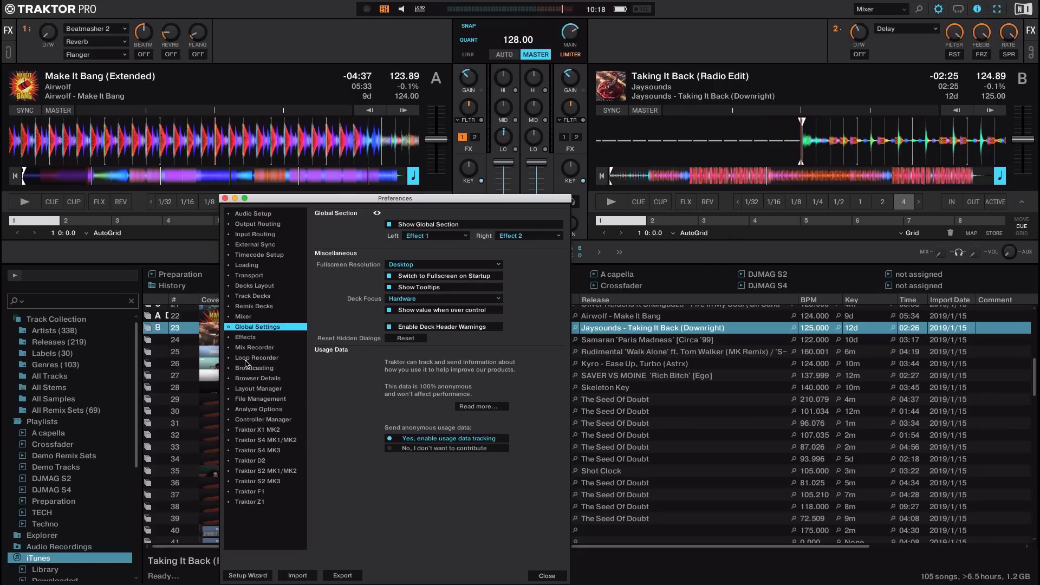
{"action": "left_click", "coordinate": [259, 214]}
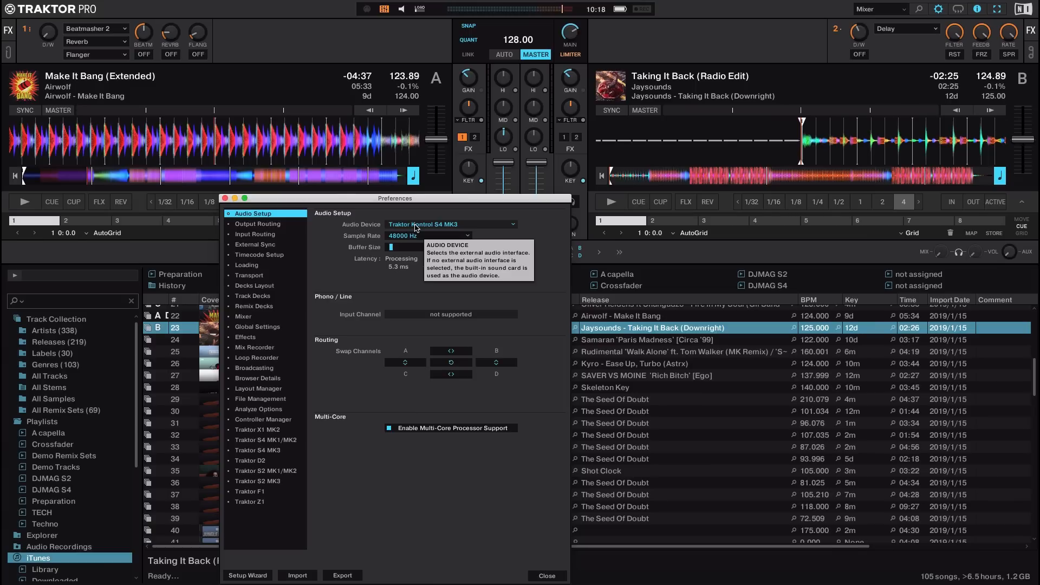
{"action": "left_click", "coordinate": [255, 307]}
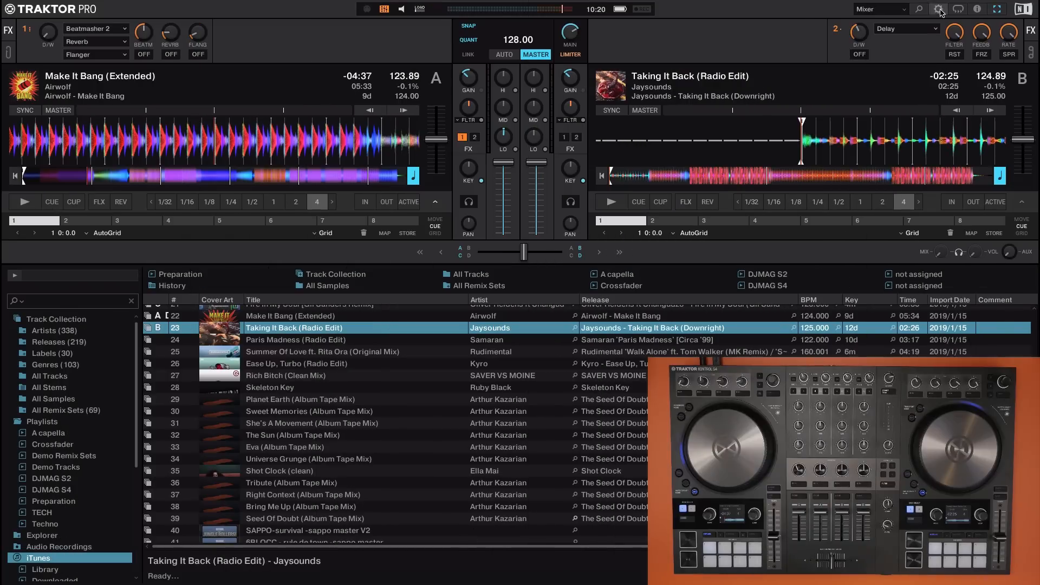
Step: Select the Traktor.Kontrol S4 MK3 (S4MK3) as the device in the Controller Manager preferences
{"action": "left_click", "coordinate": [939, 9]}
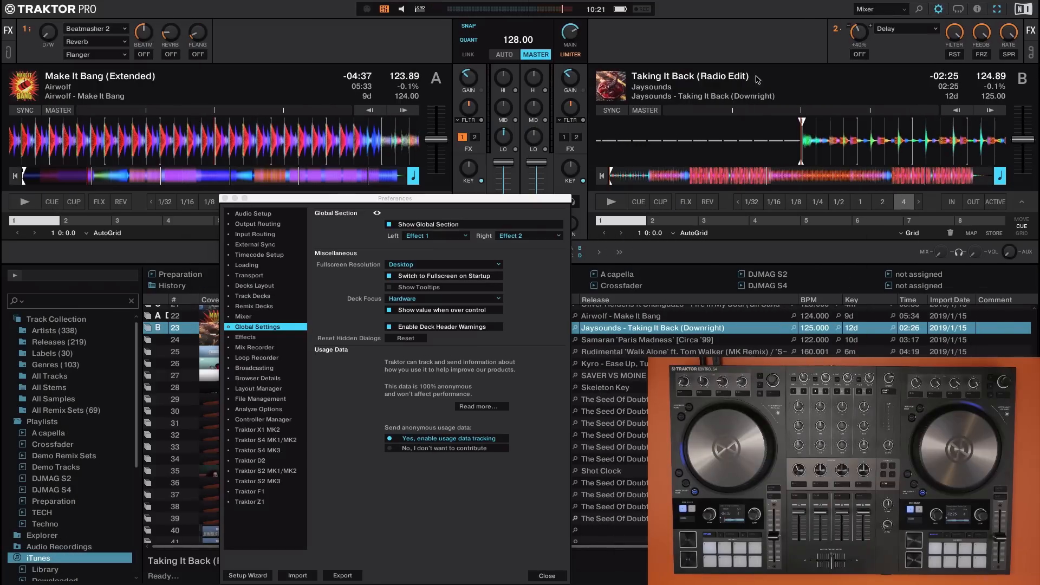
{"action": "left_click", "coordinate": [263, 420]}
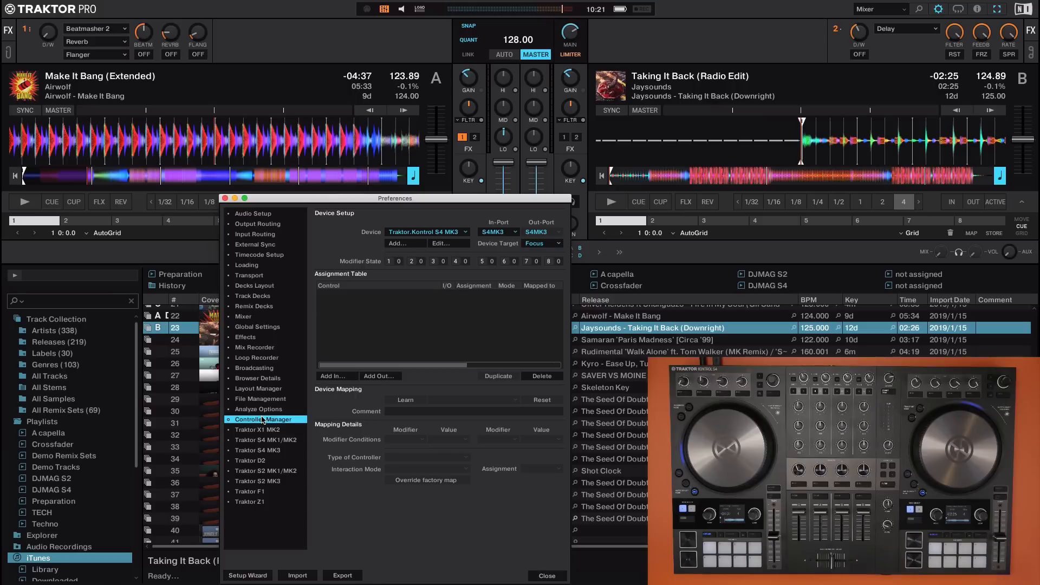
{"action": "left_click", "coordinate": [405, 242]}
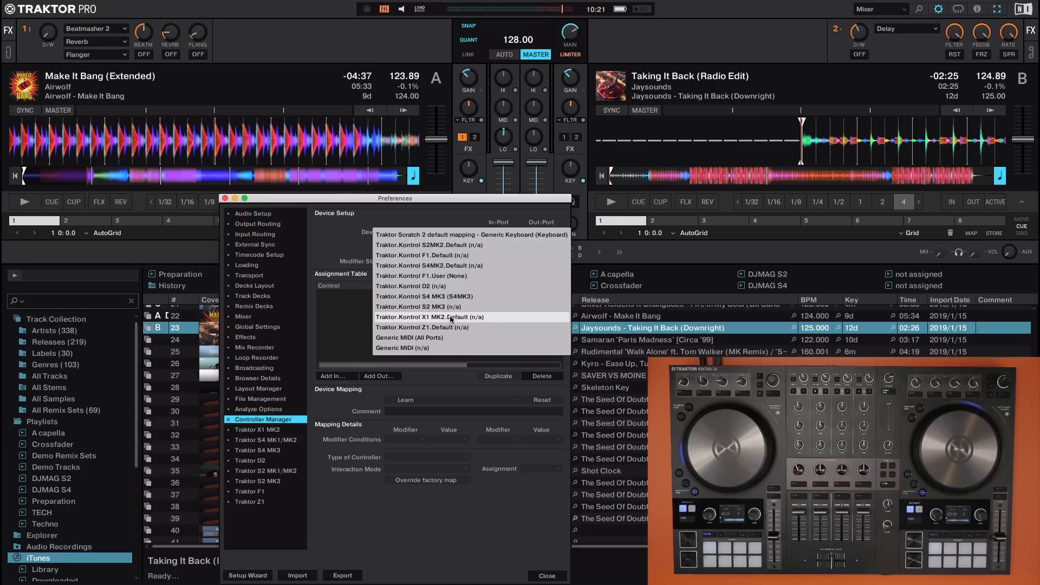
{"action": "left_click", "coordinate": [443, 297]}
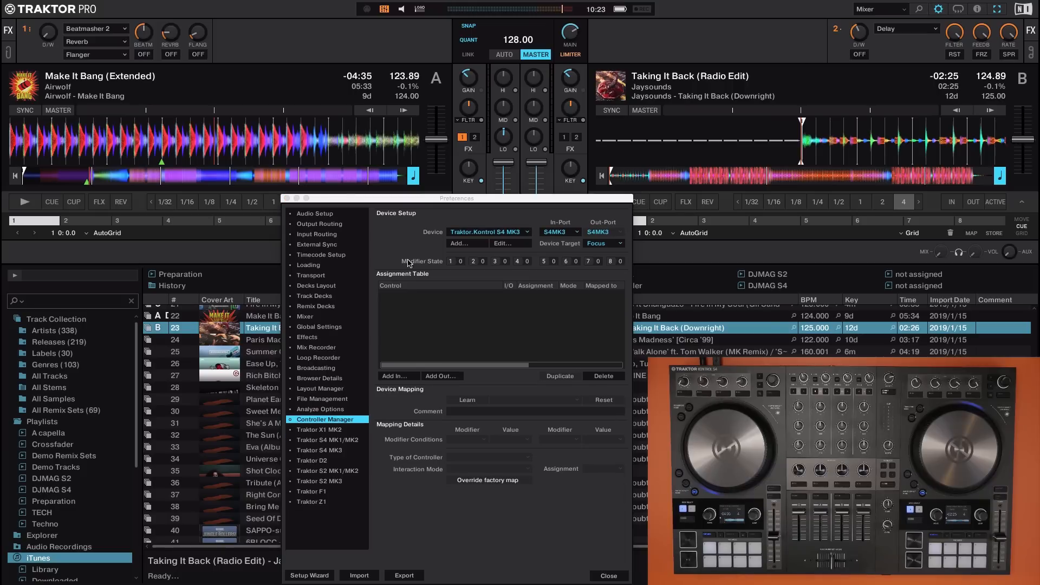
Step: Add the Deck Common Loop In/Set Cue input control to the S4 MK3's assignment table
{"action": "left_click", "coordinate": [401, 377]}
{"action": "mouse_move", "coordinate": [416, 383]}
{"action": "mouse_move", "coordinate": [494, 271]}
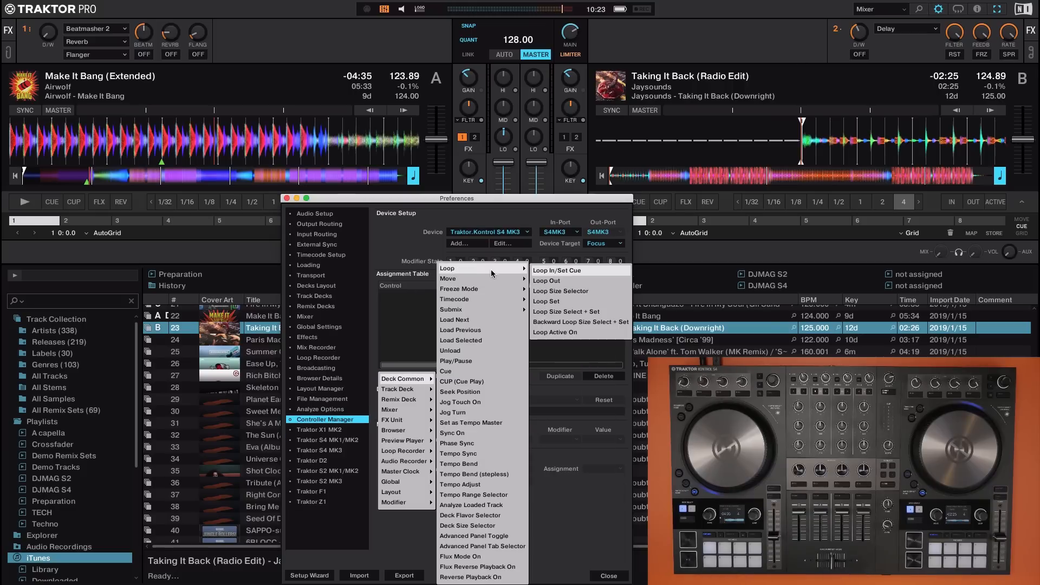
{"action": "left_click", "coordinate": [550, 271]}
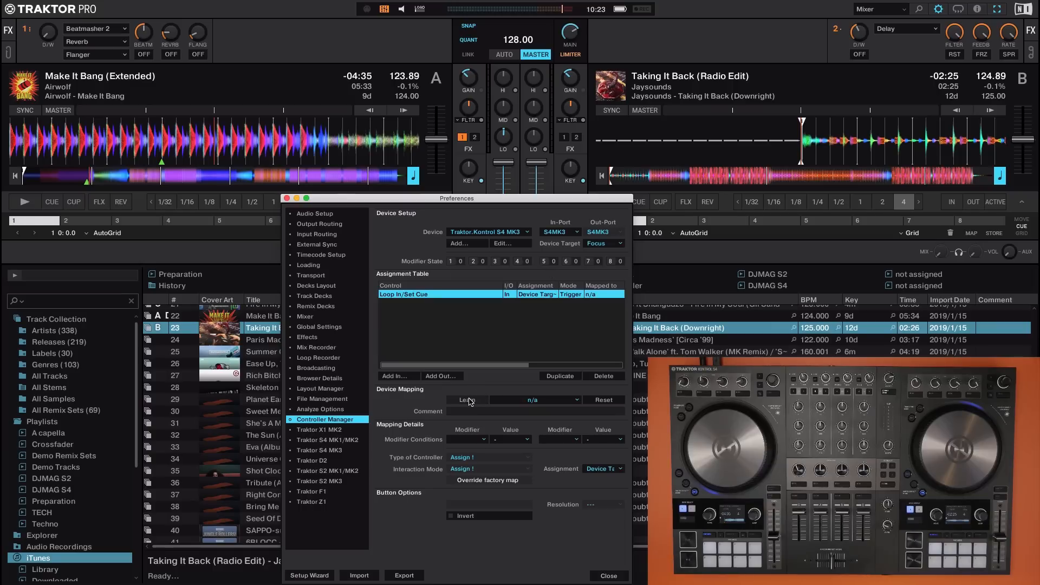
Step: Learn the Loop In/Set Cue control from the controller's Left.Browse.Preview button and assign it to Deck A
{"action": "left_click", "coordinate": [467, 400]}
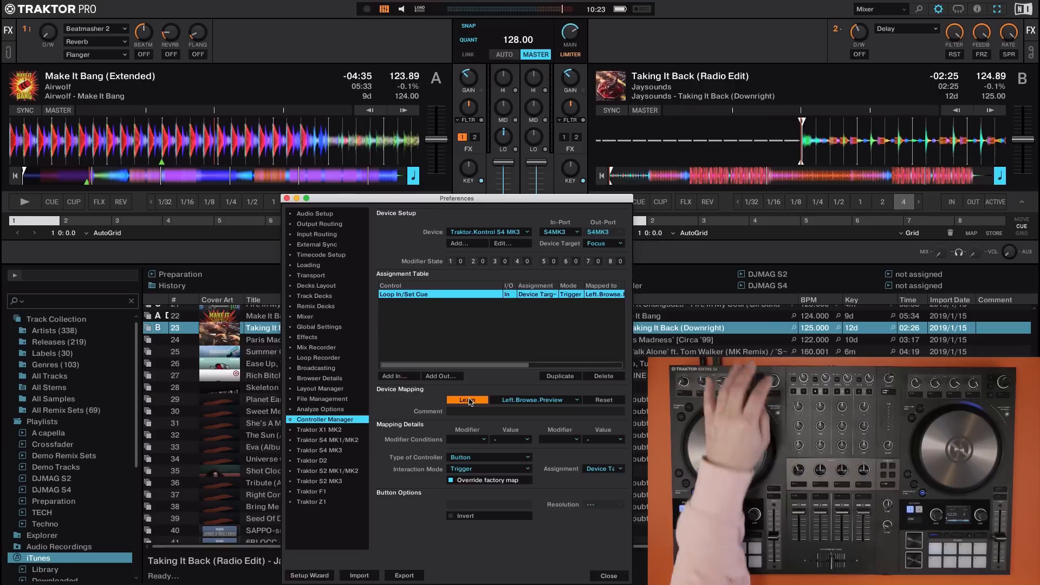
{"action": "left_click", "coordinate": [469, 401]}
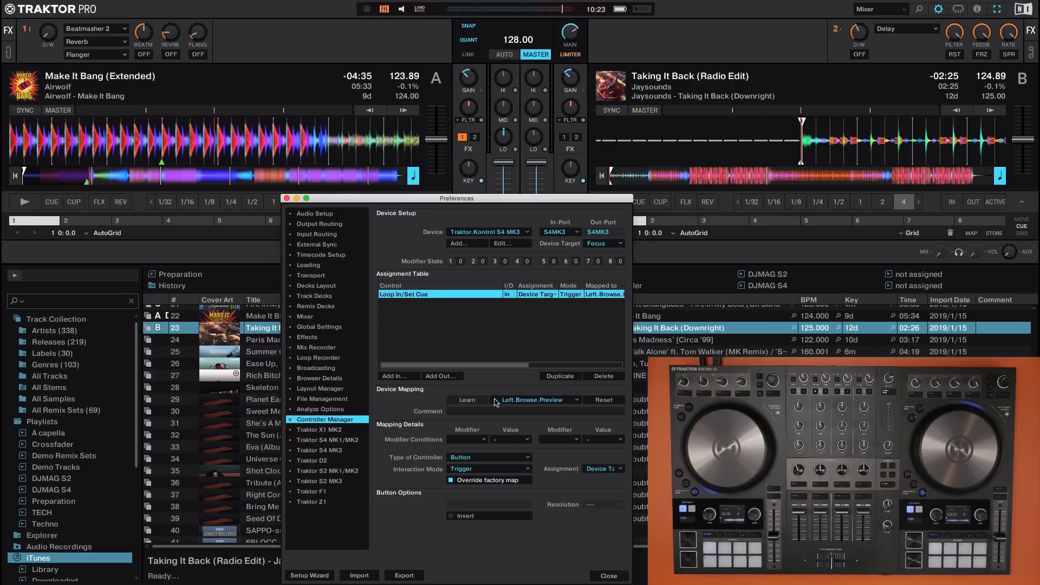
{"action": "left_click", "coordinate": [600, 469]}
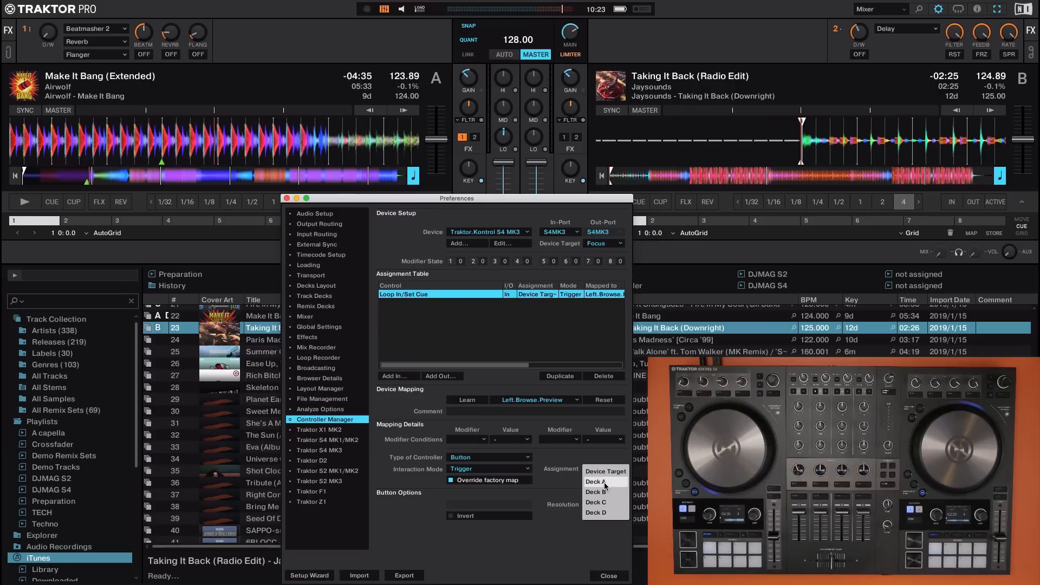
{"action": "left_click", "coordinate": [605, 483]}
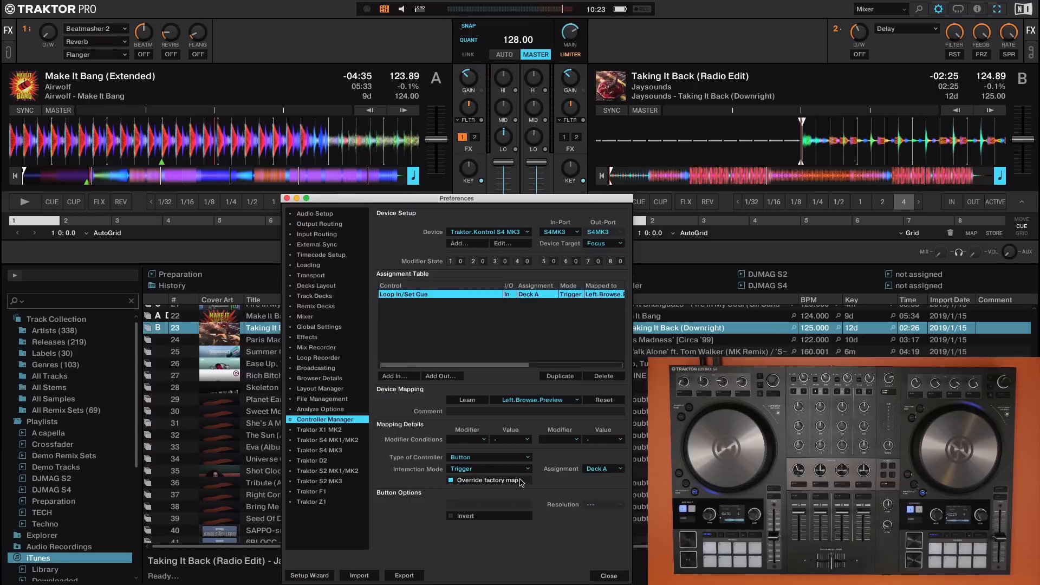
Step: Add the Deck Common Loop Out input control to the S4 MK3's assignment table
{"action": "left_click", "coordinate": [407, 378]}
{"action": "mouse_move", "coordinate": [408, 378]}
{"action": "mouse_move", "coordinate": [483, 268]}
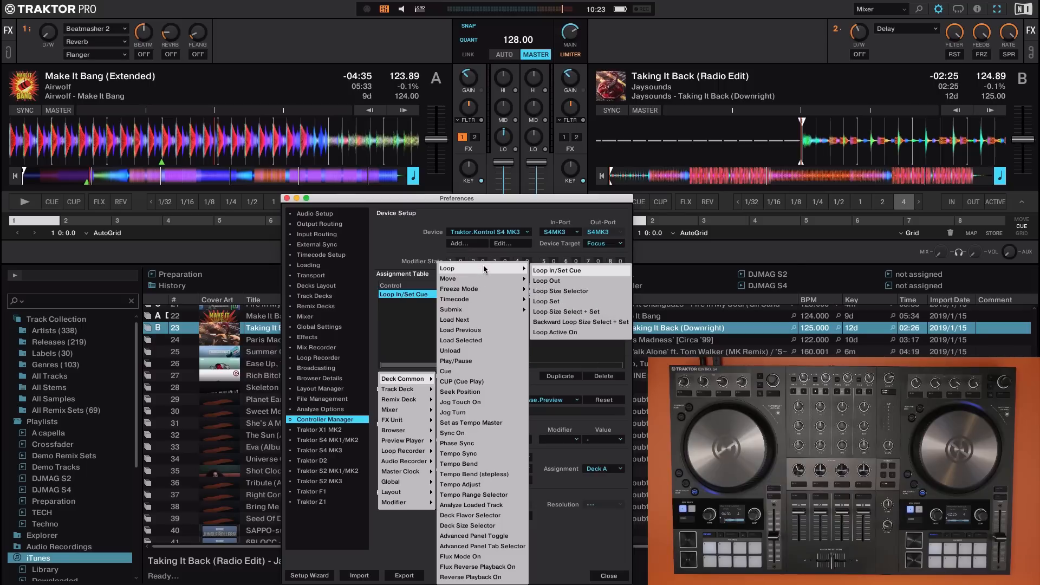
{"action": "left_click", "coordinate": [564, 281]}
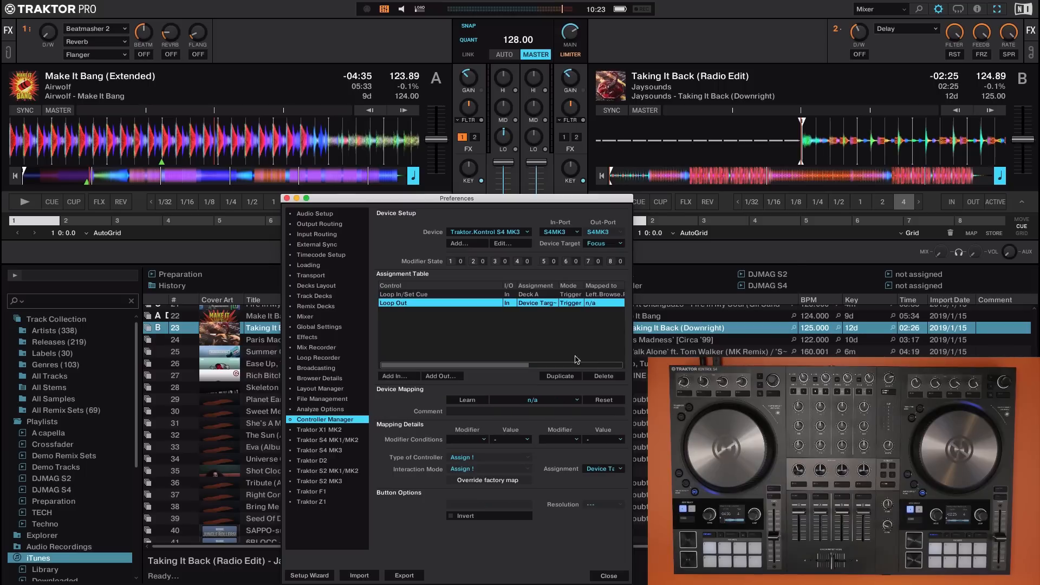
Step: Learn the Loop Out control from the controller's Left.Browse.Favorite button and assign it to Deck A
{"action": "left_click", "coordinate": [469, 400]}
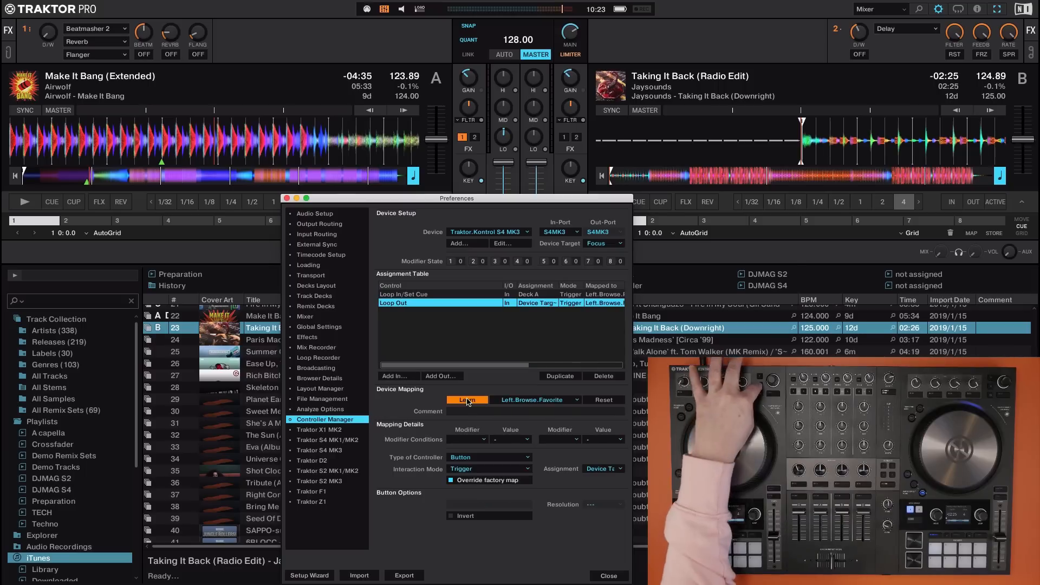
{"action": "left_click", "coordinate": [468, 401]}
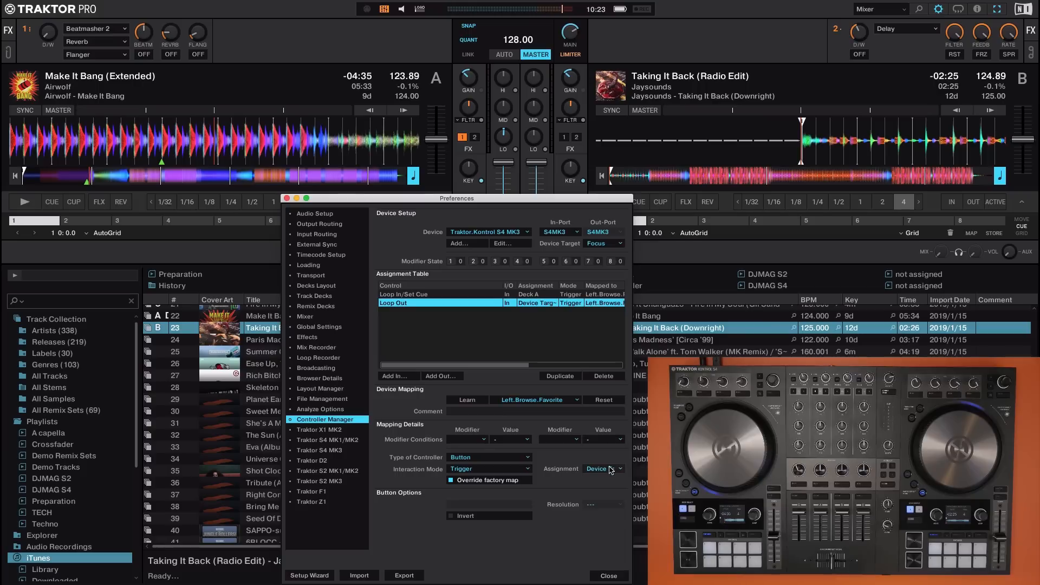
{"action": "left_click", "coordinate": [612, 470]}
{"action": "left_click", "coordinate": [605, 482]}
Step: Move the Preferences window clear of deck A and delete the Loop Out and Loop In/Set Cue mappings from the assignment table
{"action": "left_click_drag", "start_coordinate": [433, 198], "coordinate": [639, 208]}
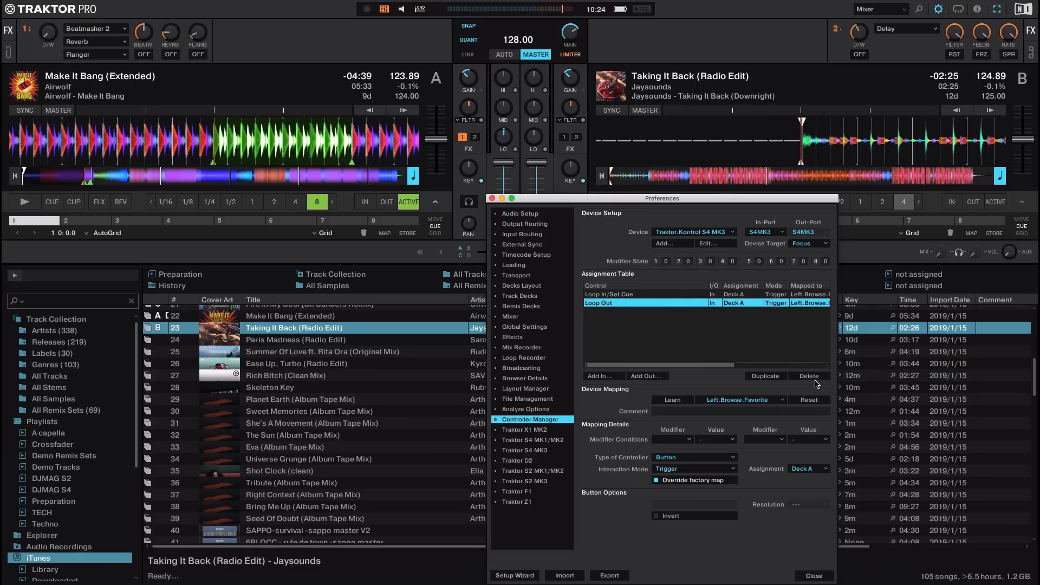
{"action": "left_click", "coordinate": [809, 376]}
{"action": "left_click", "coordinate": [648, 296]}
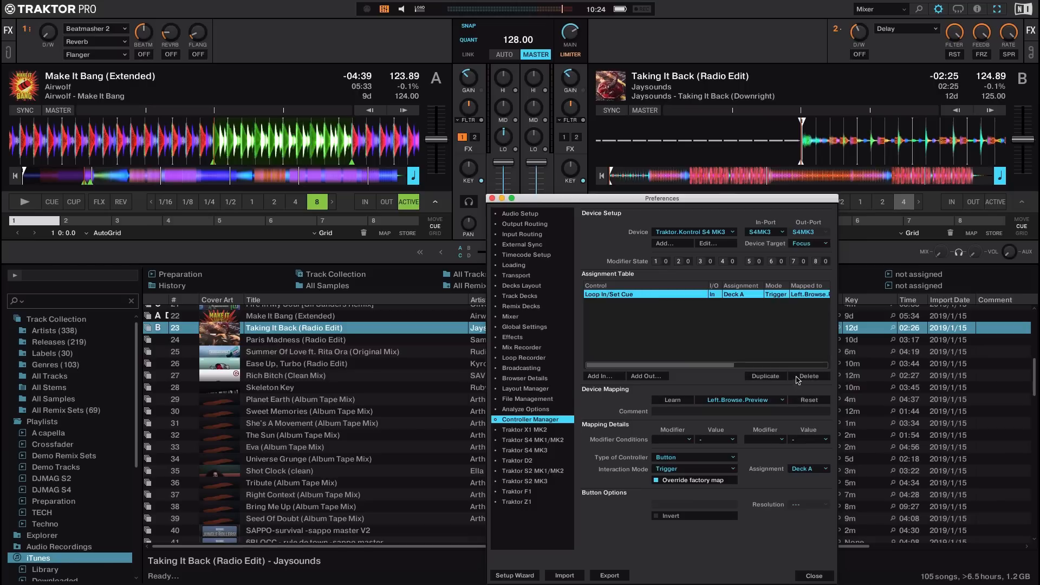
{"action": "left_click", "coordinate": [809, 376]}
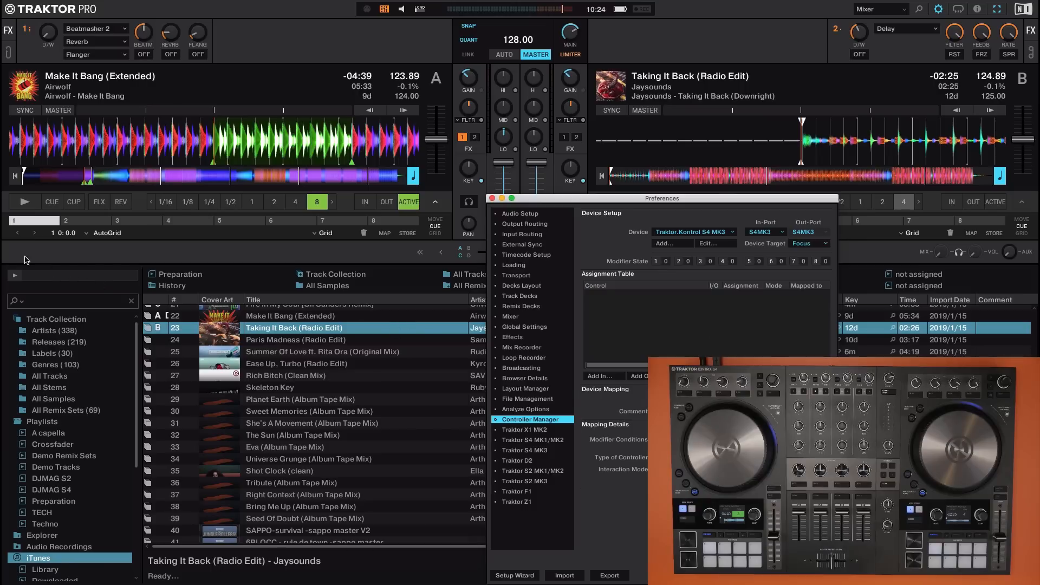